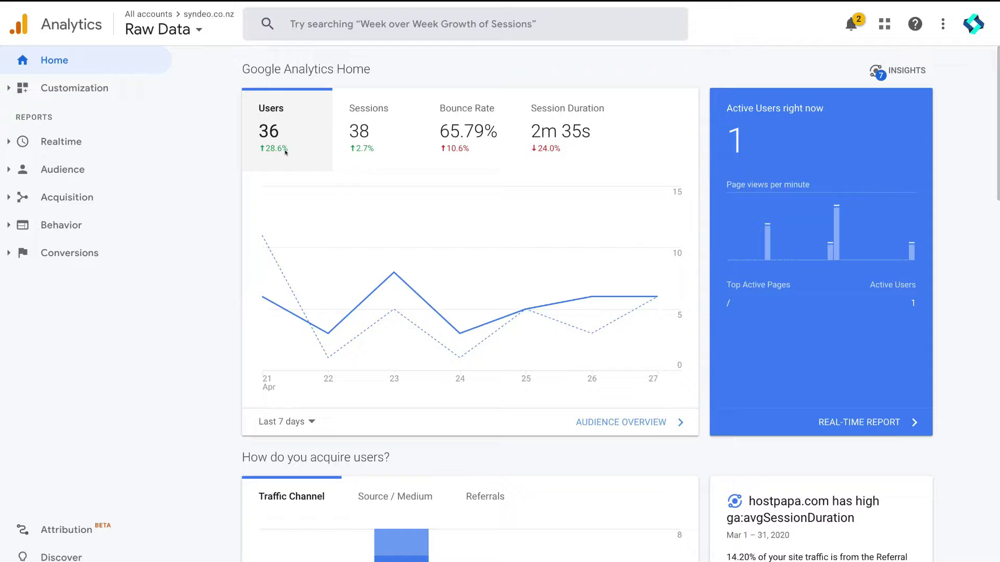
Check the date range options of the Users card and the page views per minute for active users.
{"action": "left_click", "coordinate": [304, 422]}
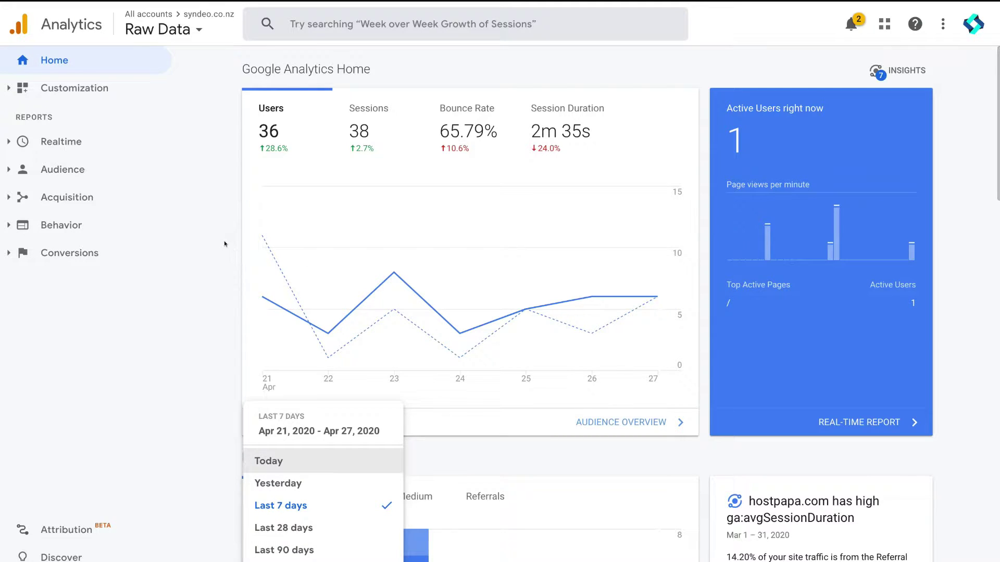
{"action": "left_click", "coordinate": [287, 412]}
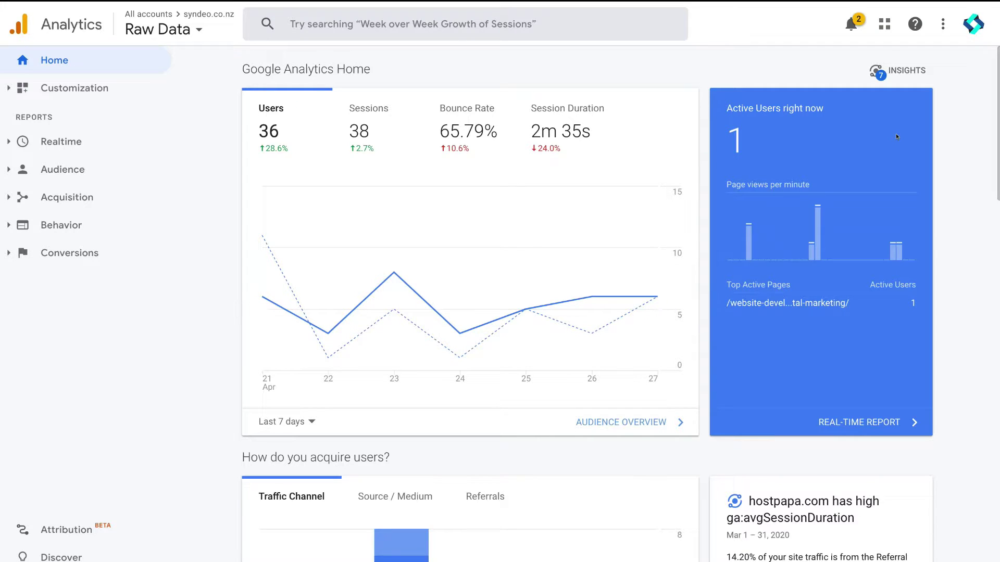
{"action": "mouse_move", "coordinate": [748, 242]}
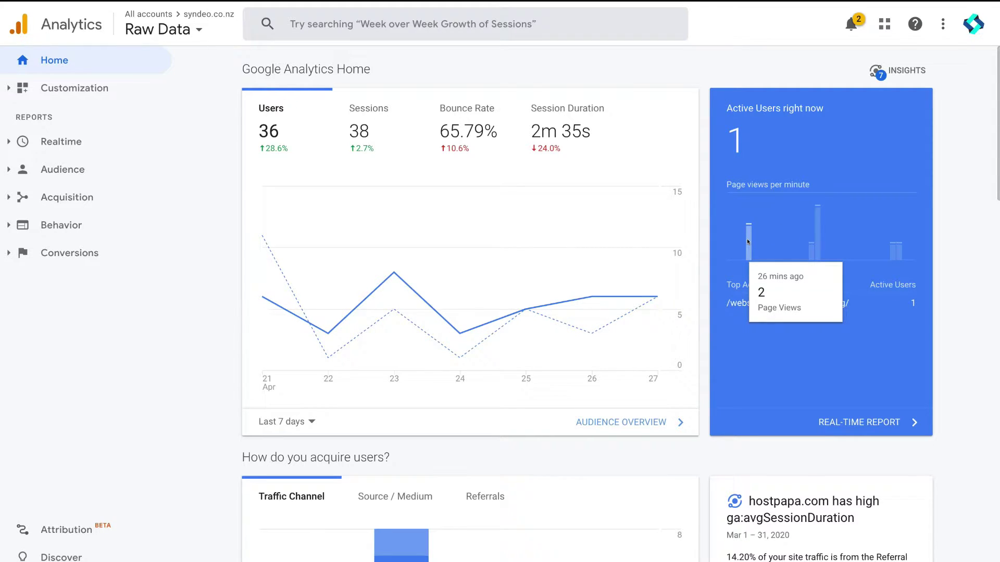
{"action": "mouse_move", "coordinate": [809, 250]}
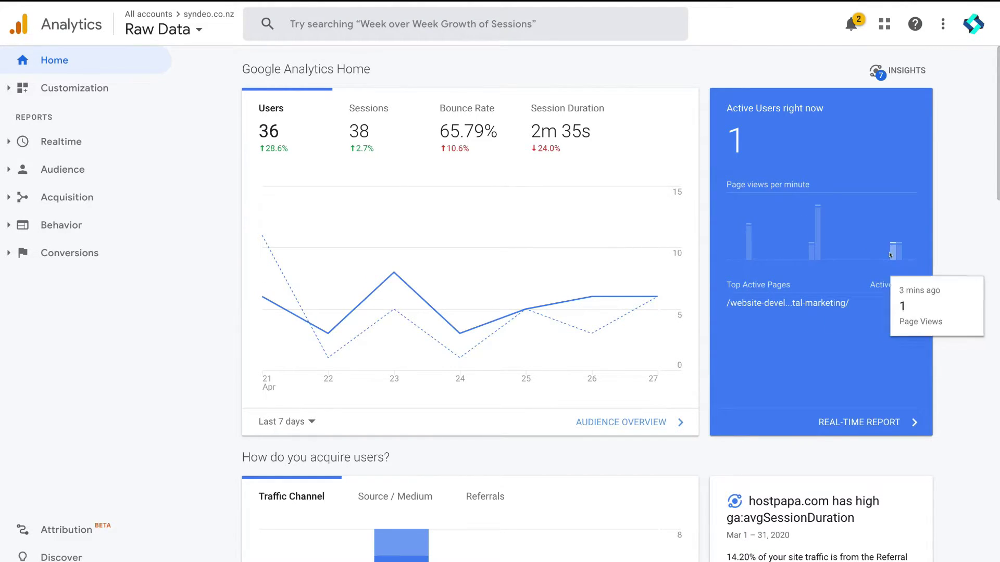
{"action": "mouse_move", "coordinate": [900, 254]}
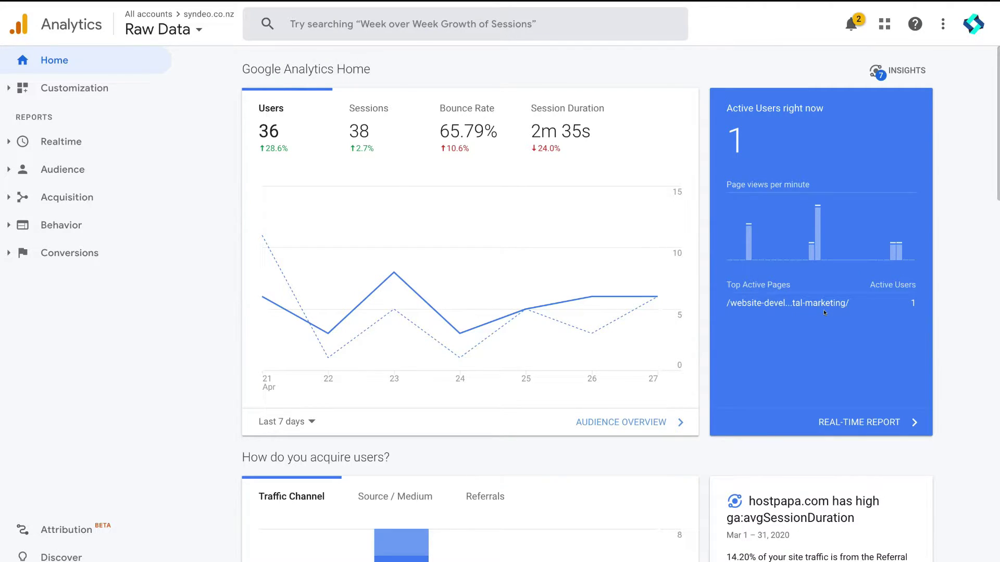
Show the "How do you acquire users?" chart by Source / Medium.
{"action": "scroll", "coordinate": [715, 513], "scroll_direction": "down", "scroll_amount": 6}
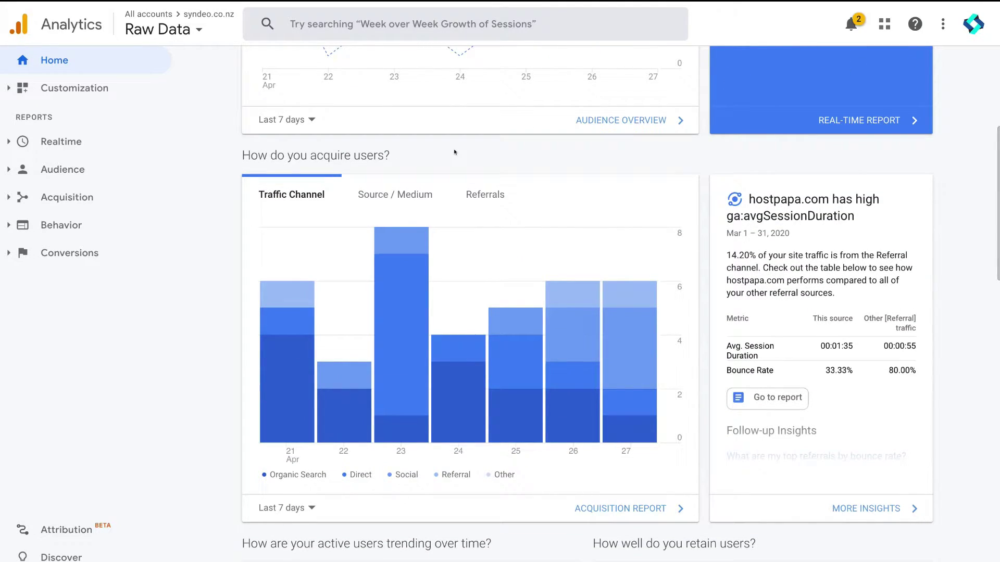
{"action": "scroll", "coordinate": [277, 211], "scroll_direction": "down", "scroll_amount": 1}
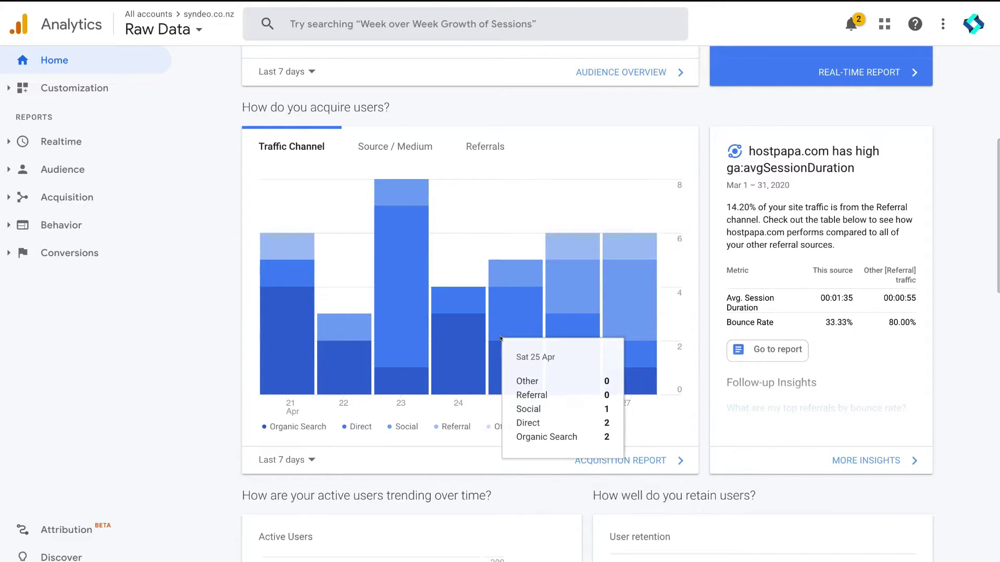
{"action": "left_click", "coordinate": [409, 145]}
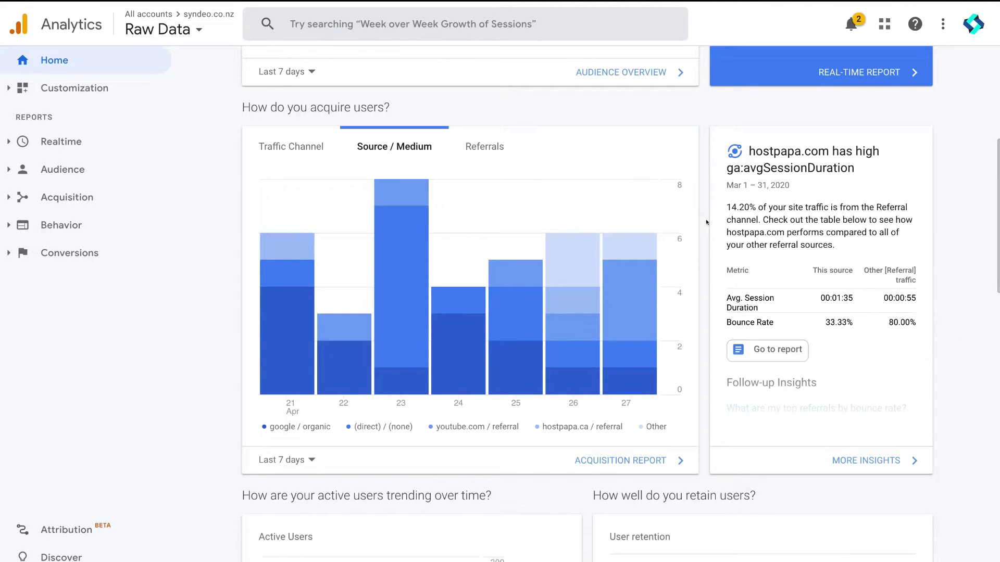
Set the date range of the Active Users trend card to Last 90 days.
{"action": "scroll", "coordinate": [707, 223], "scroll_direction": "down", "scroll_amount": 6}
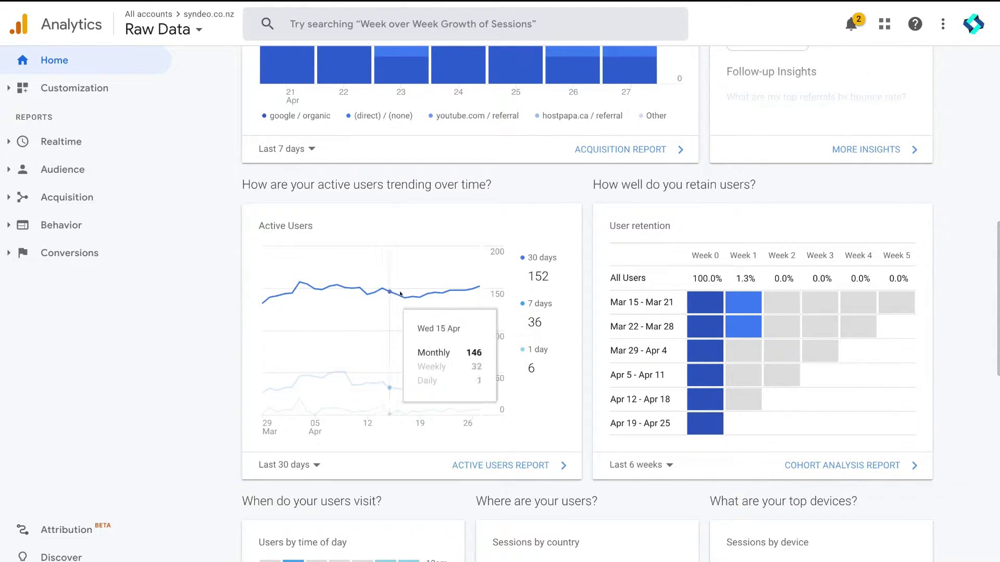
{"action": "left_click", "coordinate": [307, 464]}
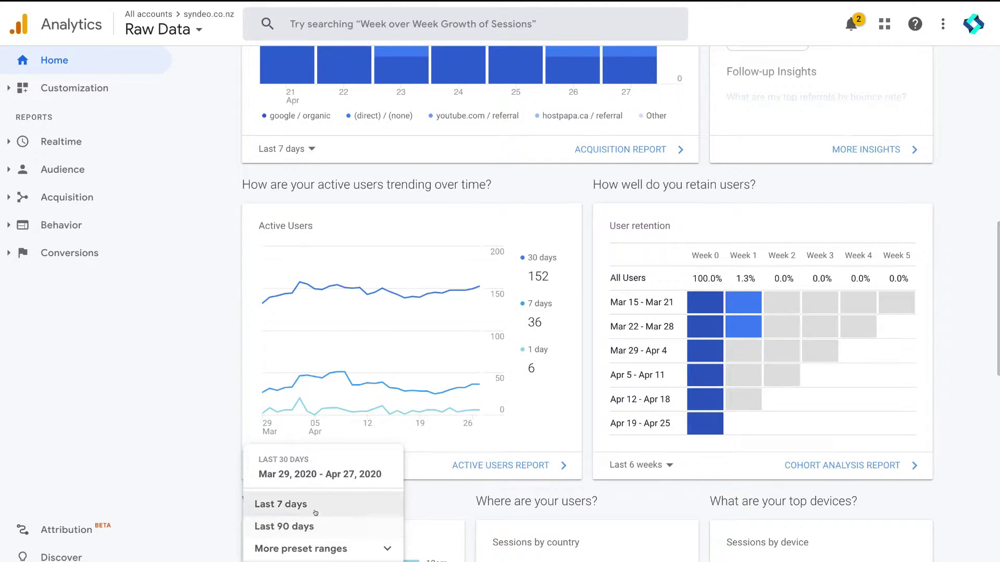
{"action": "left_click", "coordinate": [307, 527]}
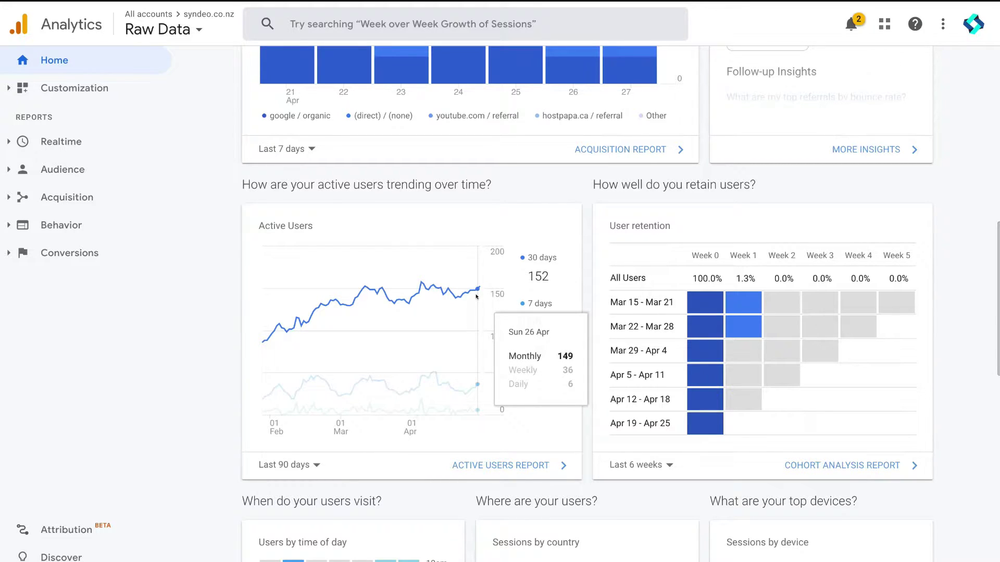
Examine the user retention, users by time of day, sessions by country and sessions by device cards.
{"action": "scroll", "coordinate": [572, 261], "scroll_direction": "down", "scroll_amount": 1}
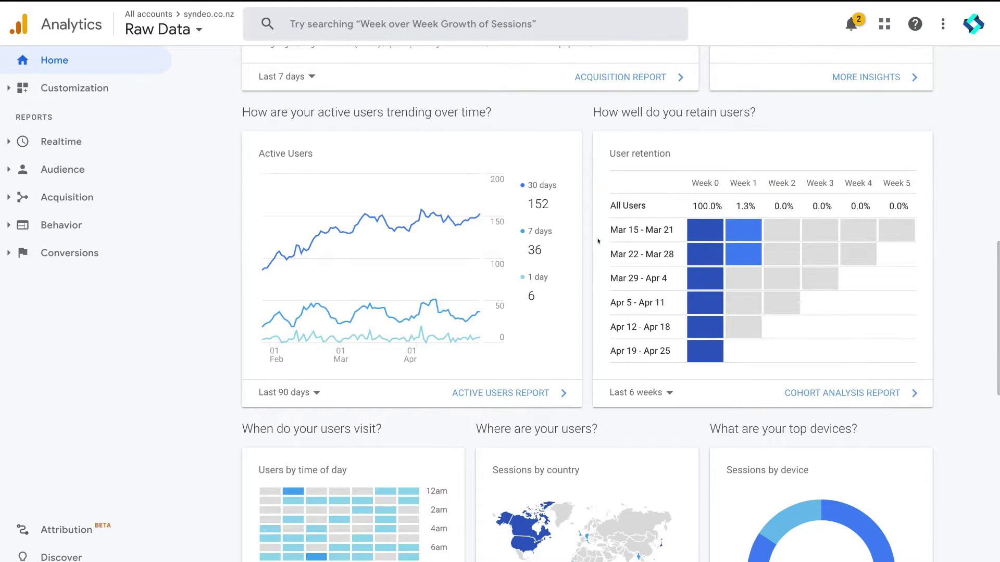
{"action": "scroll", "coordinate": [586, 242], "scroll_direction": "down", "scroll_amount": 3}
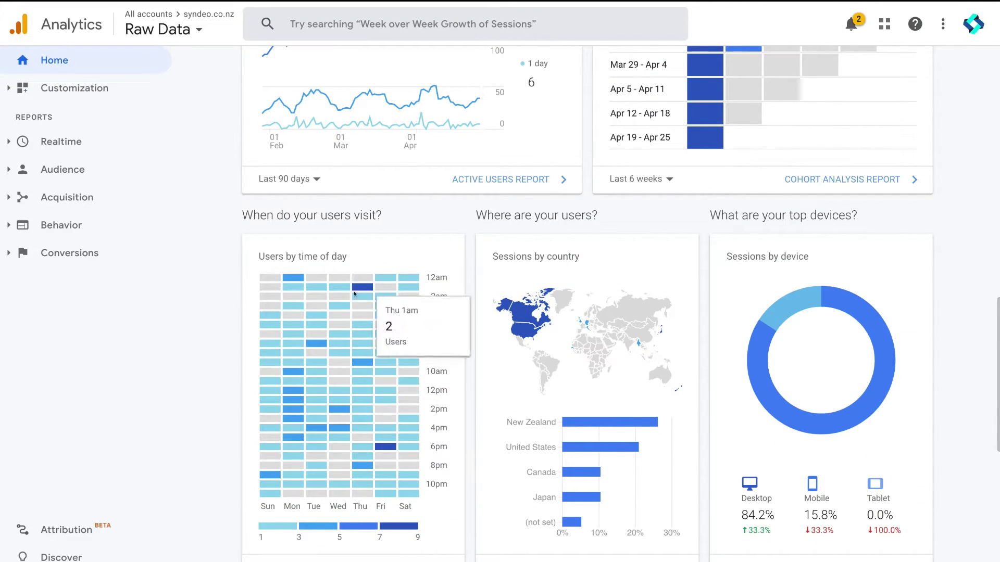
{"action": "scroll", "coordinate": [463, 376], "scroll_direction": "down", "scroll_amount": 1}
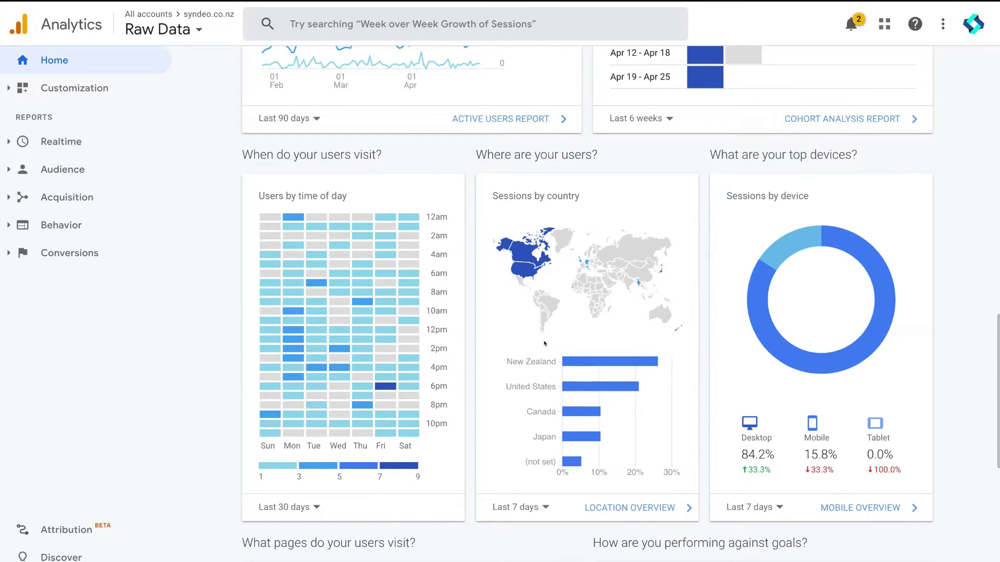
{"action": "mouse_move", "coordinate": [638, 362]}
{"action": "mouse_move", "coordinate": [879, 261]}
{"action": "mouse_move", "coordinate": [808, 443]}
Review the visited pages and their date range options, the goal completions and the Google Ads campaign performance.
{"action": "scroll", "coordinate": [915, 445], "scroll_direction": "down", "scroll_amount": 7}
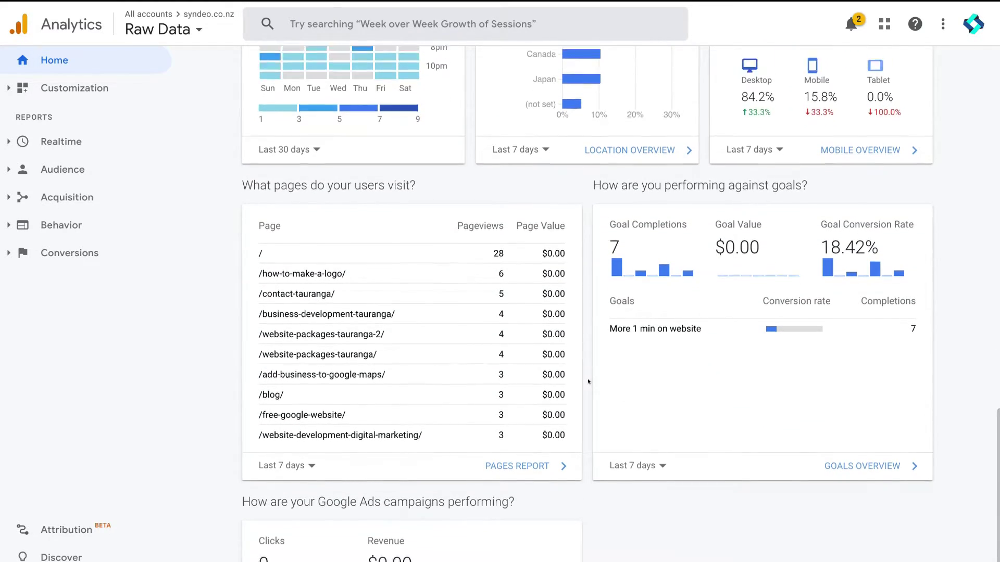
{"action": "scroll", "coordinate": [490, 297], "scroll_direction": "down", "scroll_amount": 1}
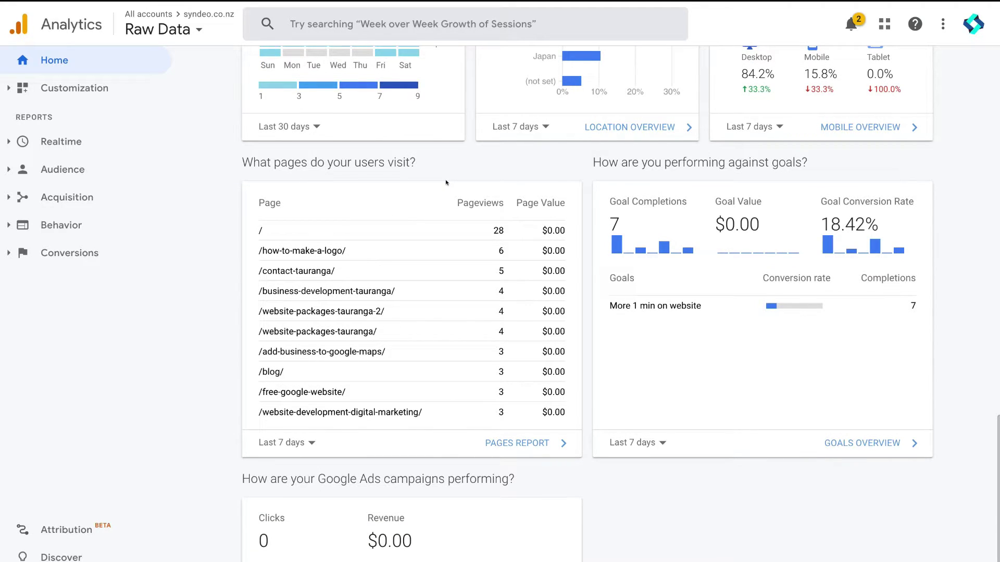
{"action": "left_click", "coordinate": [303, 442]}
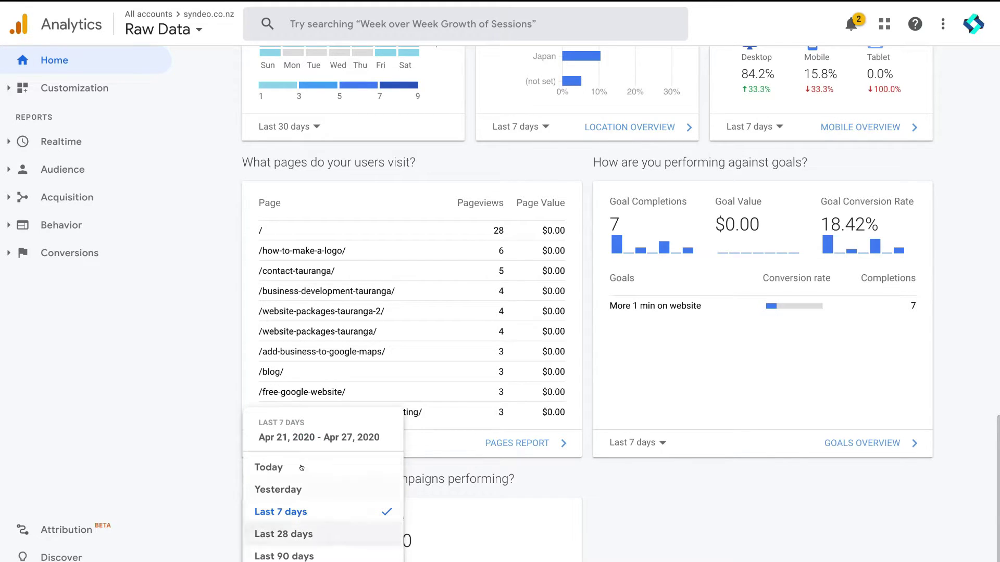
{"action": "left_click", "coordinate": [222, 366]}
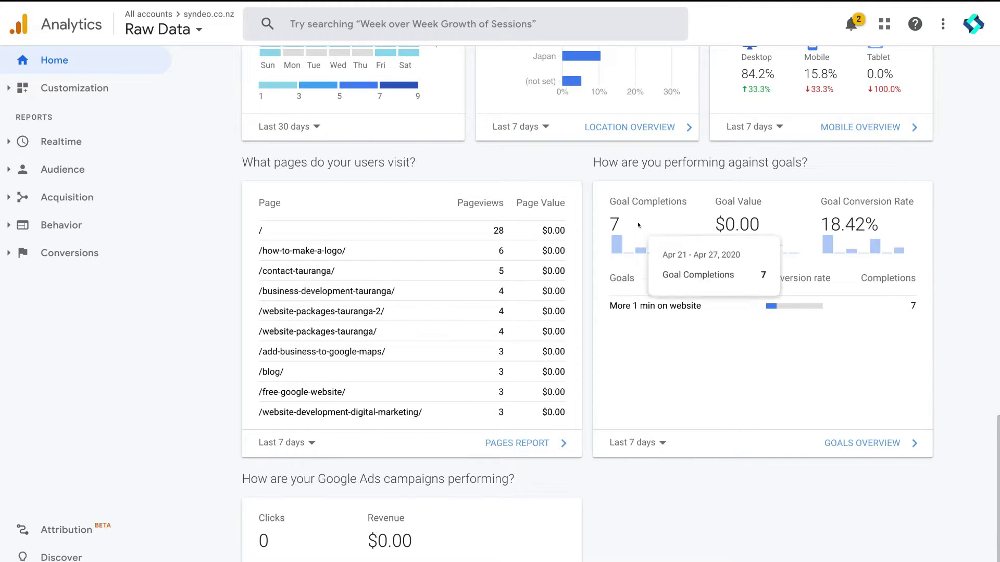
{"action": "mouse_move", "coordinate": [657, 216]}
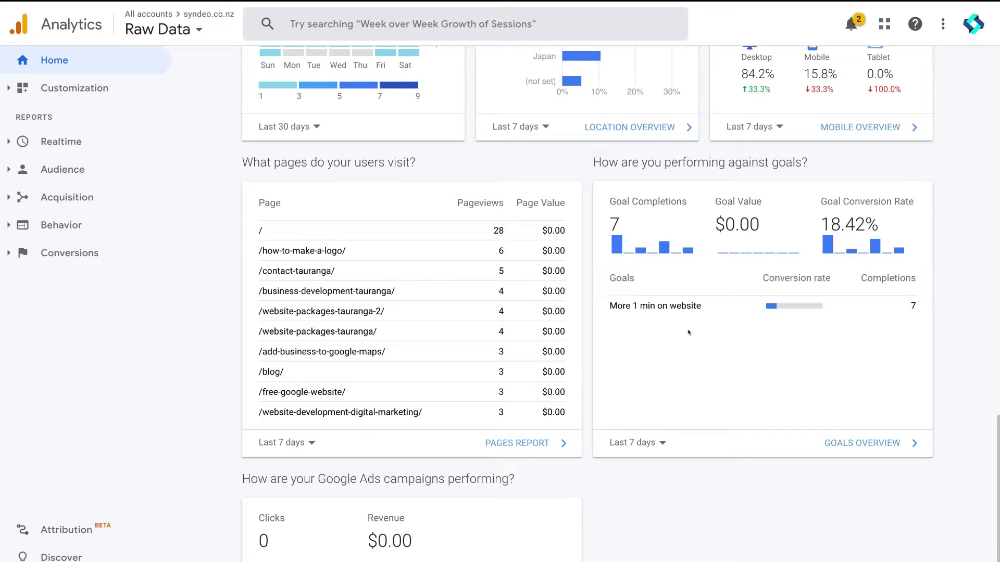
{"action": "scroll", "coordinate": [688, 333], "scroll_direction": "down", "scroll_amount": 4}
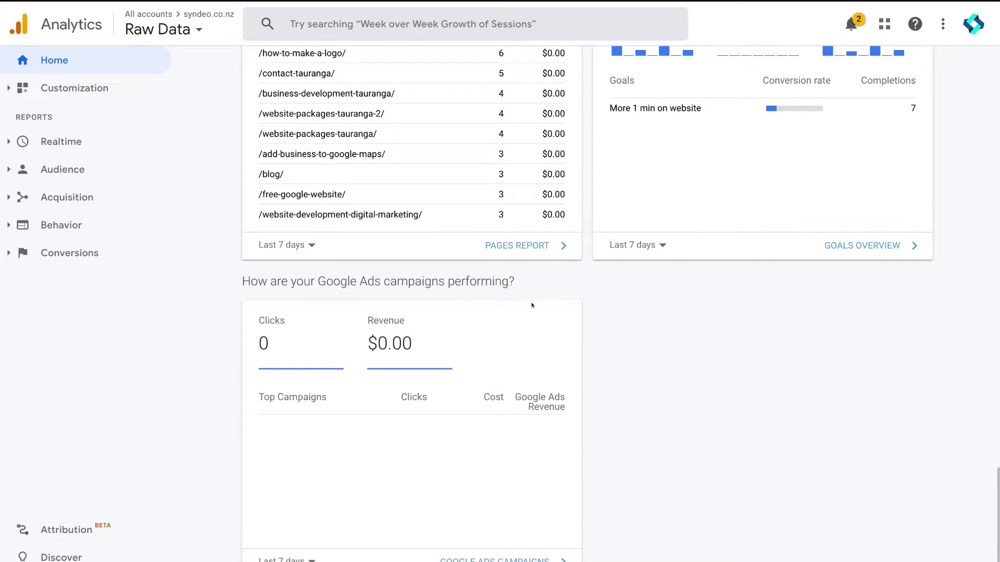
Return to the active users card on the home page and open the Realtime Overview report.
{"action": "scroll", "coordinate": [621, 331], "scroll_direction": "up", "scroll_amount": 20}
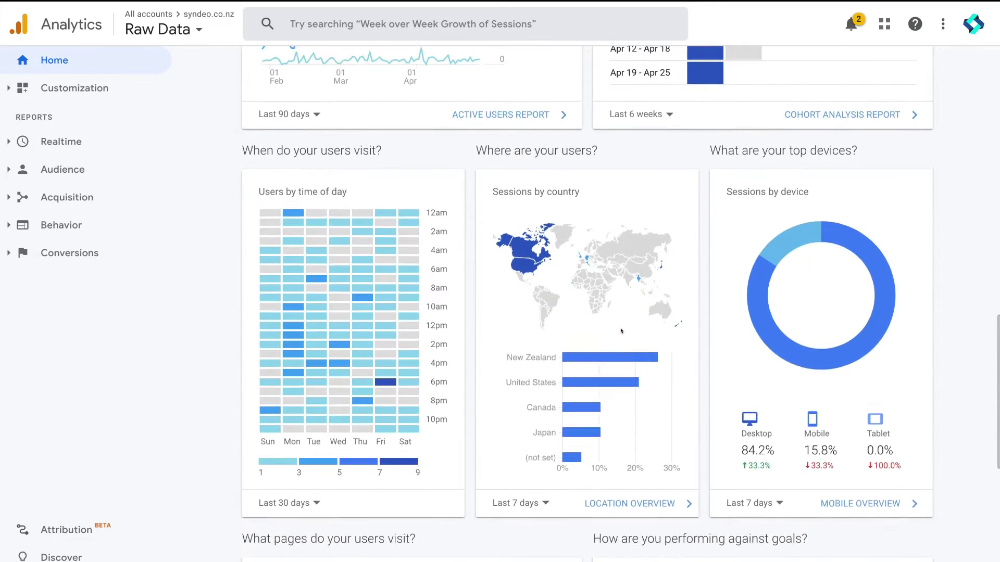
{"action": "scroll", "coordinate": [586, 287], "scroll_direction": "up", "scroll_amount": 11}
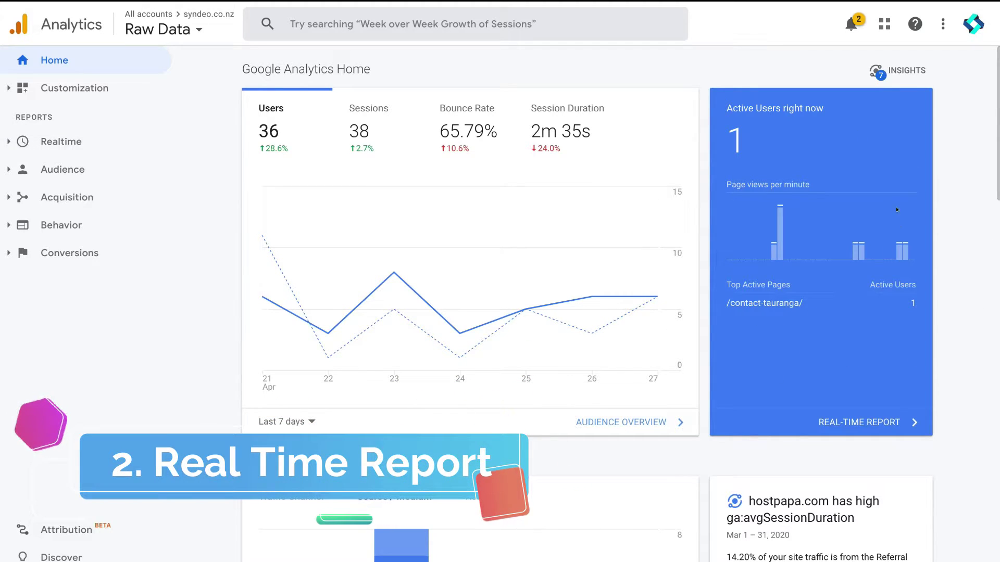
{"action": "mouse_move", "coordinate": [803, 247]}
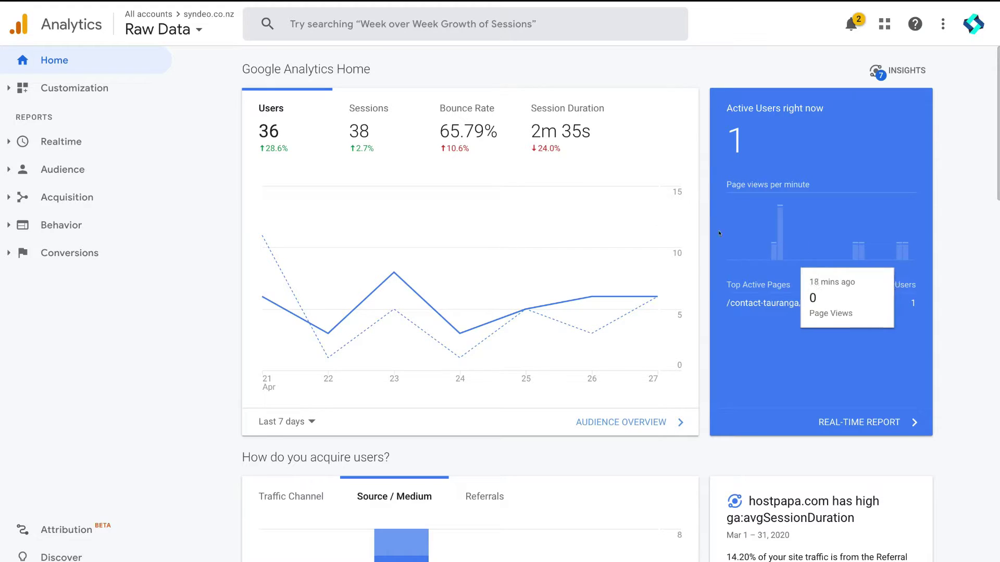
{"action": "left_click", "coordinate": [94, 142]}
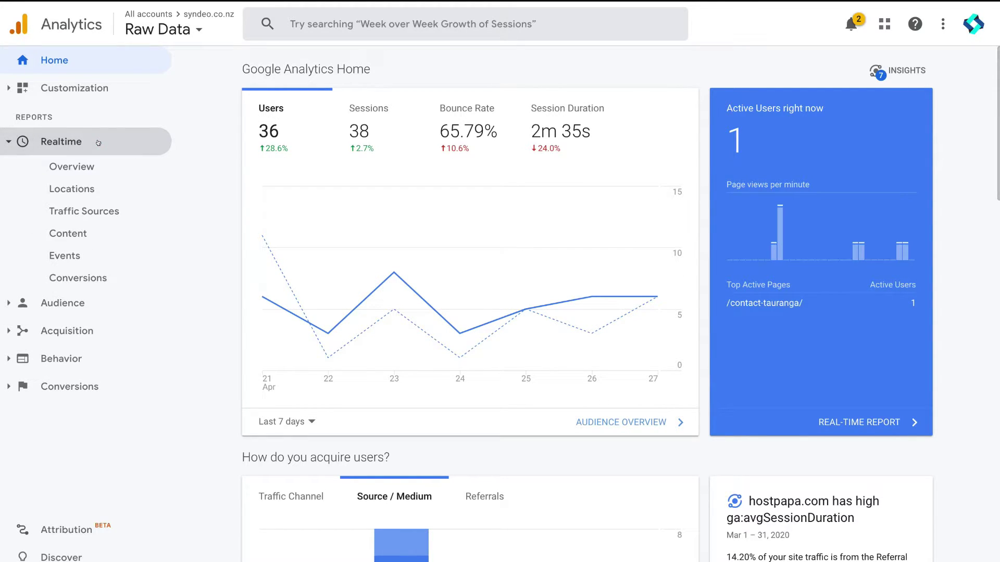
{"action": "left_click", "coordinate": [94, 166]}
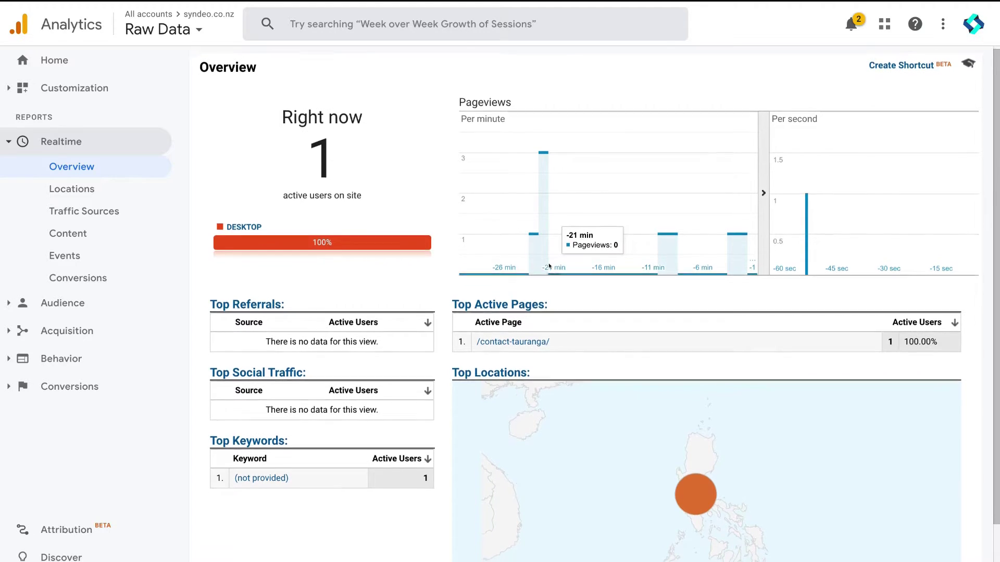
Examine the top active pages, top keywords and top locations map in the Realtime Overview report.
{"action": "scroll", "coordinate": [567, 250], "scroll_direction": "down", "scroll_amount": 2}
{"action": "scroll", "coordinate": [549, 267], "scroll_direction": "down", "scroll_amount": 1}
{"action": "mouse_move", "coordinate": [693, 374]}
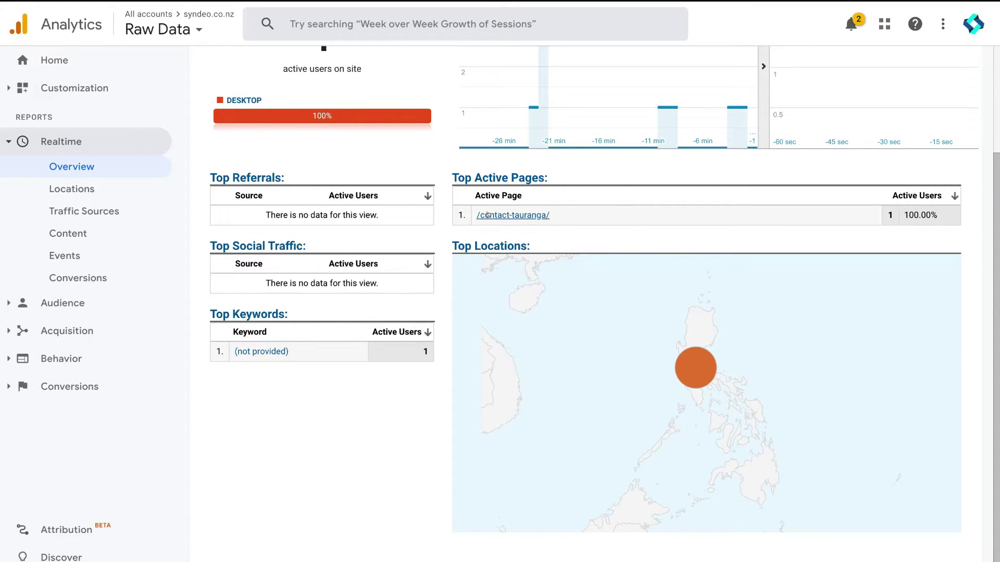
{"action": "scroll", "coordinate": [523, 216], "scroll_direction": "up", "scroll_amount": 3}
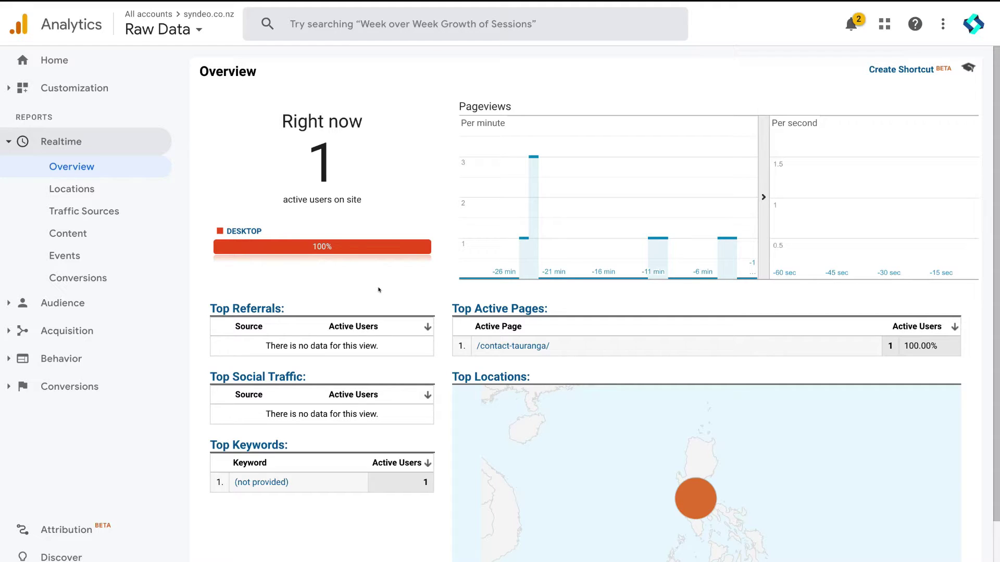
Open the Realtime Locations report, filter it to the Philippines and inspect the city marker on the map.
{"action": "left_click", "coordinate": [110, 189]}
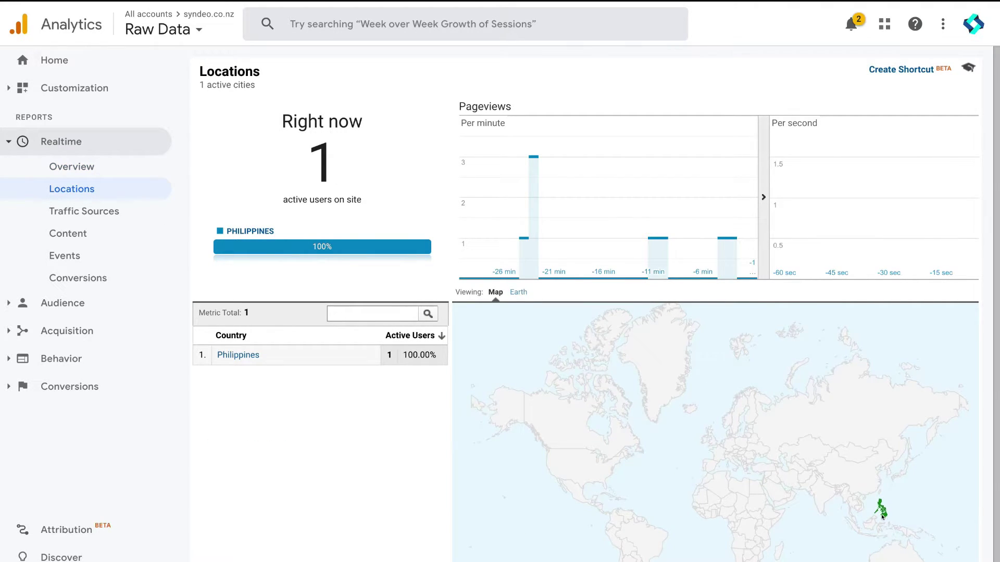
{"action": "mouse_move", "coordinate": [883, 512]}
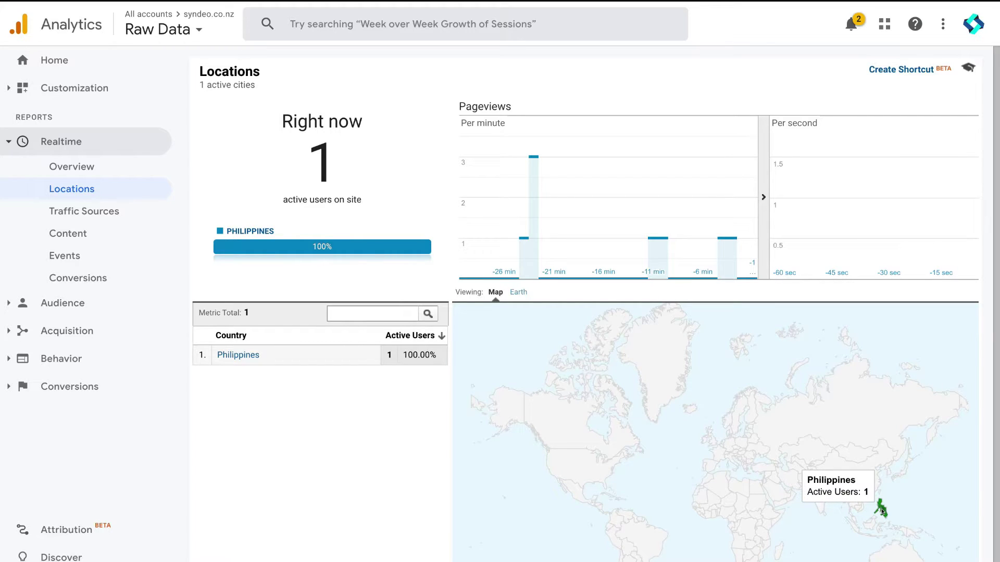
{"action": "left_click", "coordinate": [882, 512]}
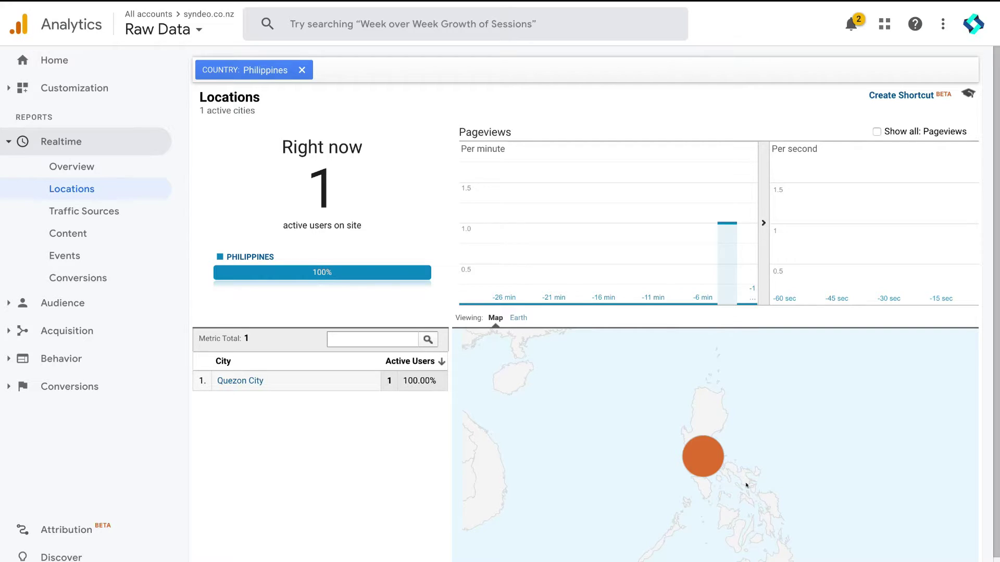
{"action": "scroll", "coordinate": [745, 484], "scroll_direction": "down", "scroll_amount": 2}
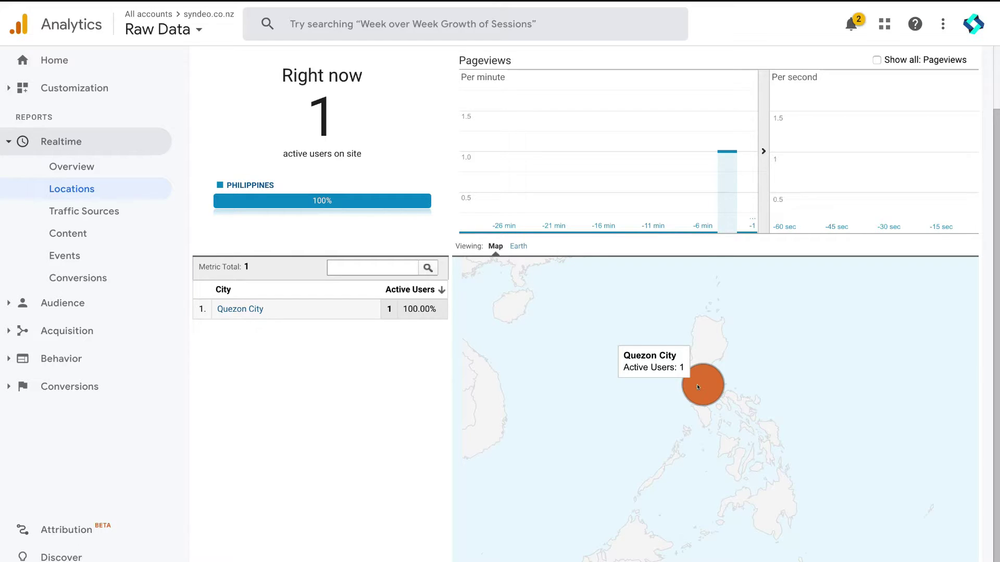
Open the Audience Overview report.
{"action": "left_click", "coordinate": [78, 301]}
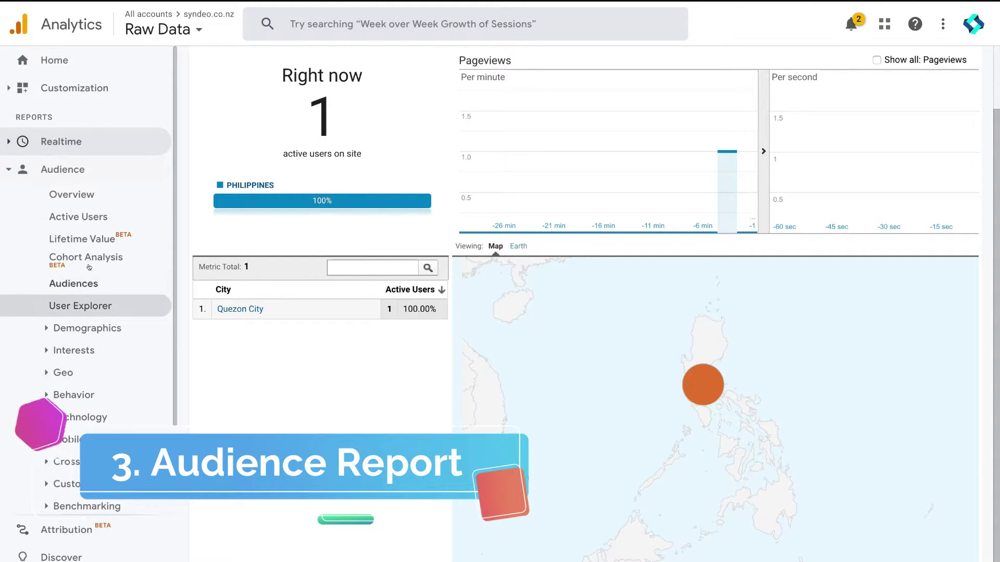
{"action": "left_click", "coordinate": [82, 194]}
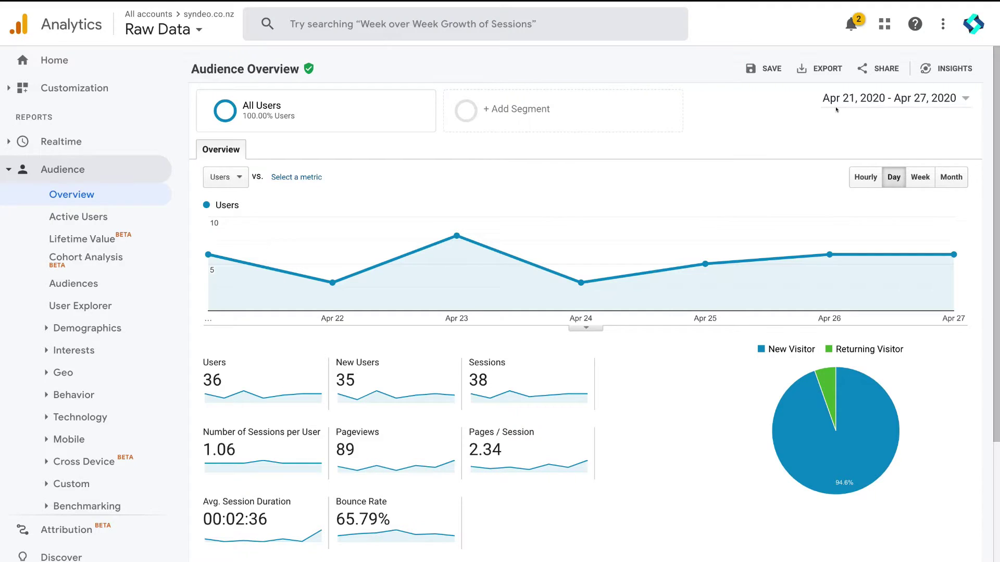
Set the Audience Overview date range to Mar 28, 2020 - Apr 28, 2020 and apply it.
{"action": "left_click", "coordinate": [959, 99]}
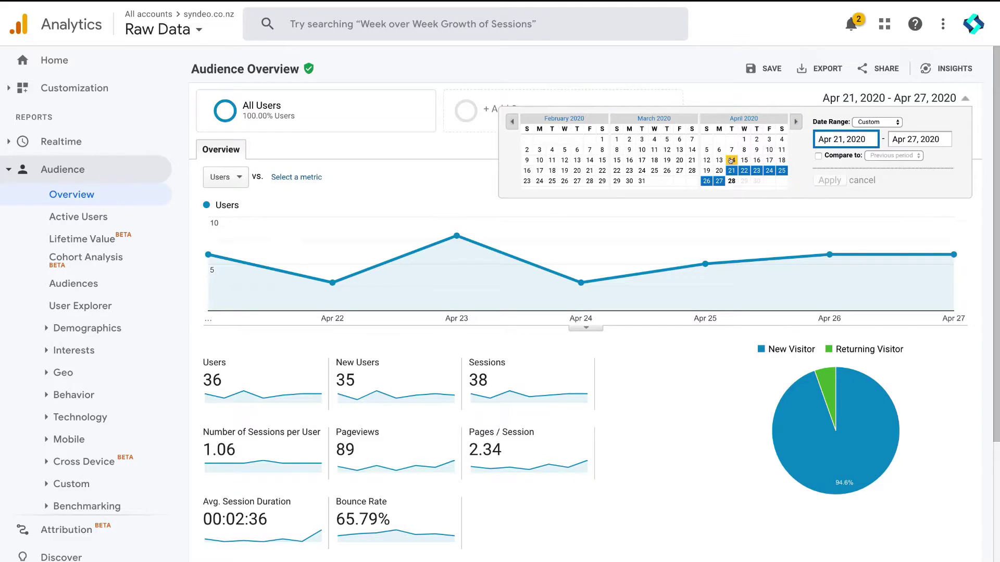
{"action": "left_click", "coordinate": [725, 180]}
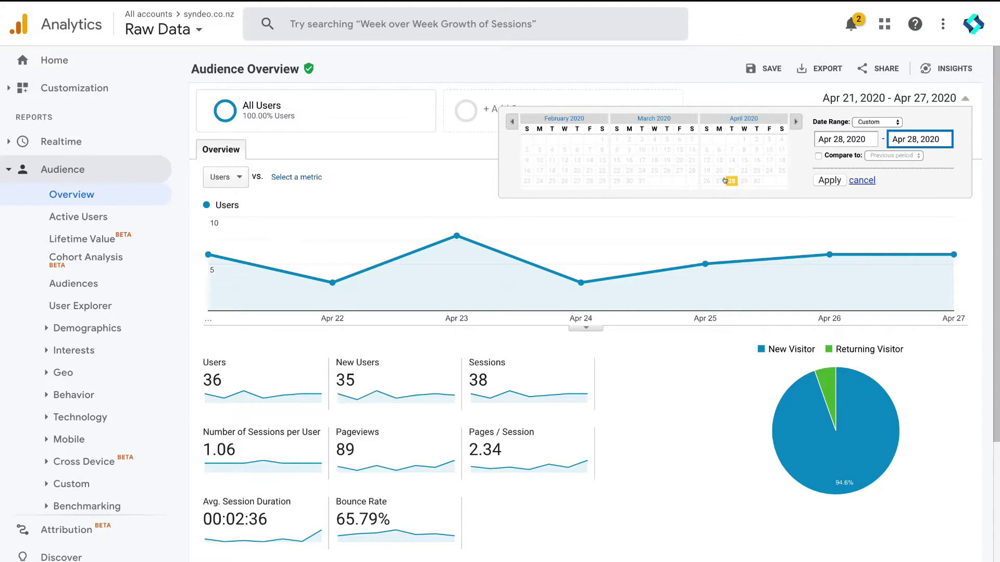
{"action": "left_click", "coordinate": [691, 170]}
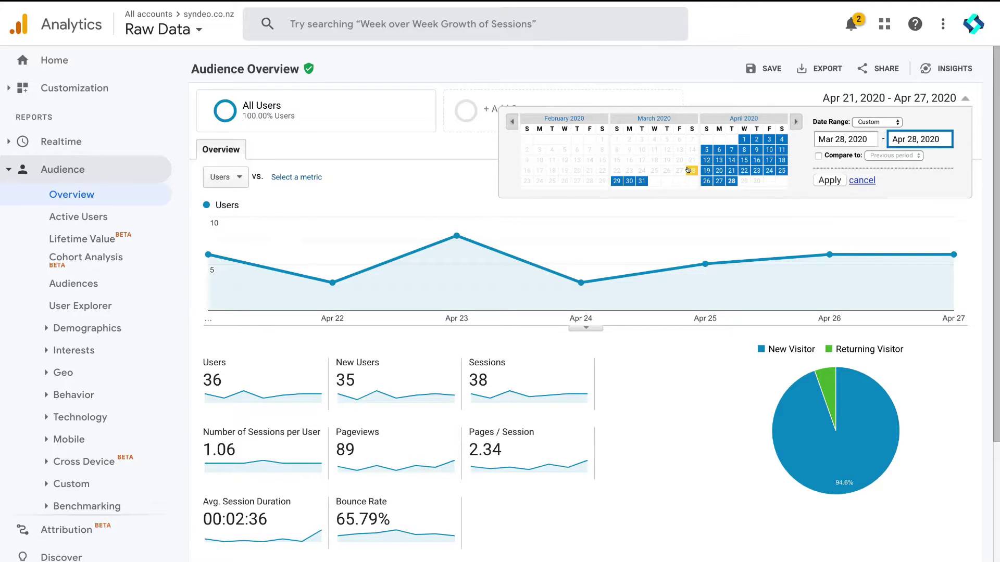
{"action": "left_click", "coordinate": [830, 180]}
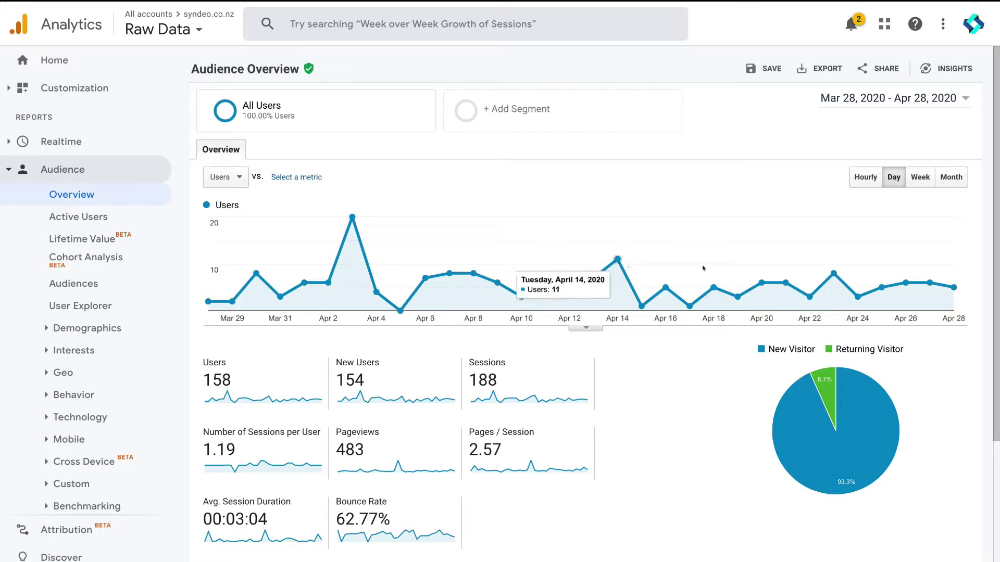
Examine the users chart, the summary metrics and the new versus returning visitor pie chart.
{"action": "scroll", "coordinate": [651, 284], "scroll_direction": "down", "scroll_amount": 2}
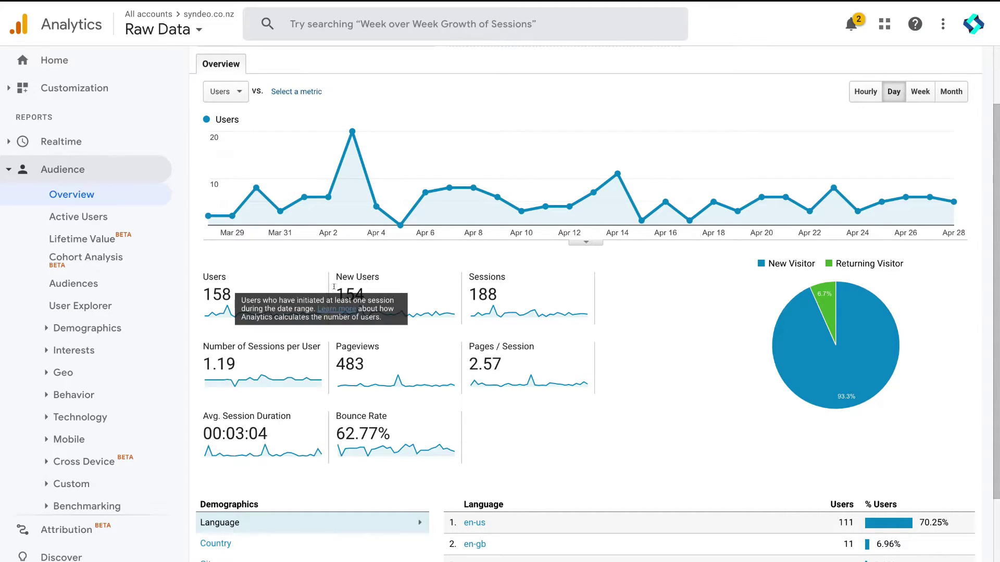
{"action": "left_click", "coordinate": [415, 260]}
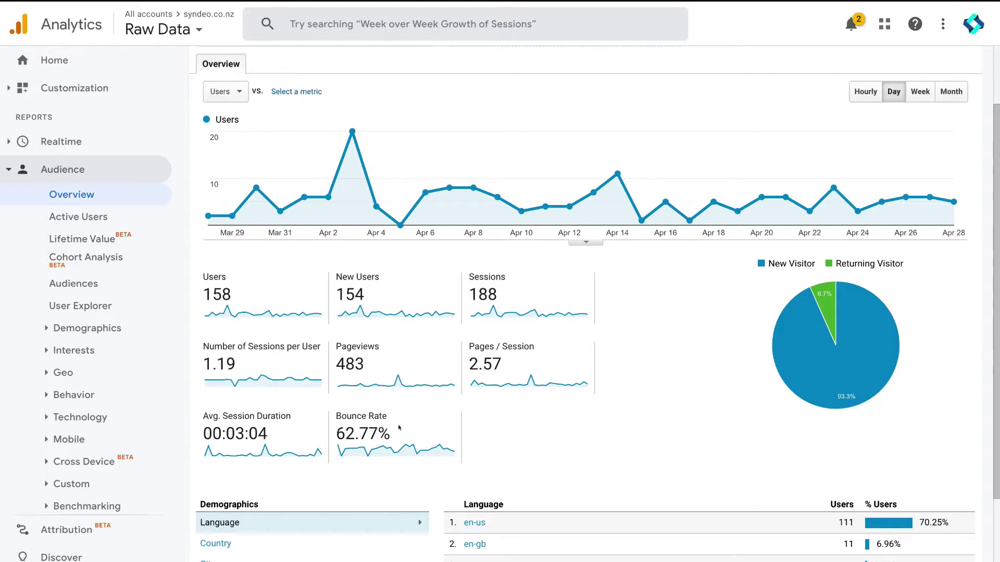
{"action": "mouse_move", "coordinate": [207, 221]}
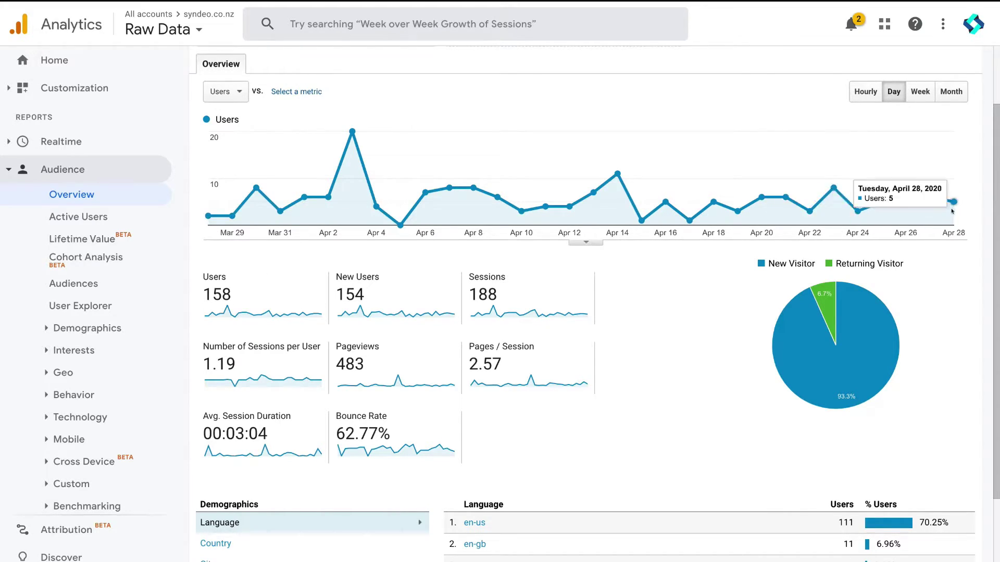
{"action": "mouse_move", "coordinate": [953, 203]}
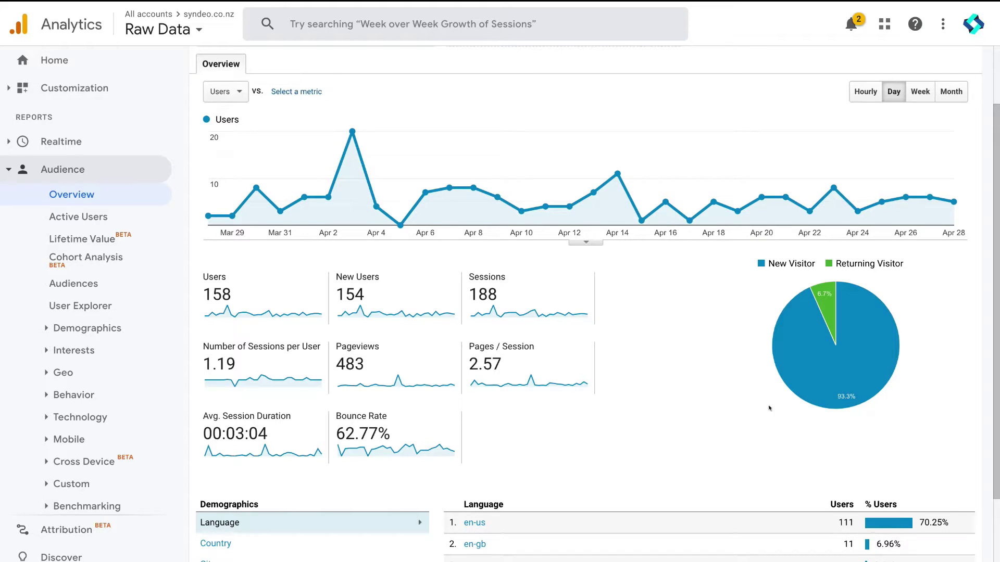
{"action": "mouse_move", "coordinate": [826, 358]}
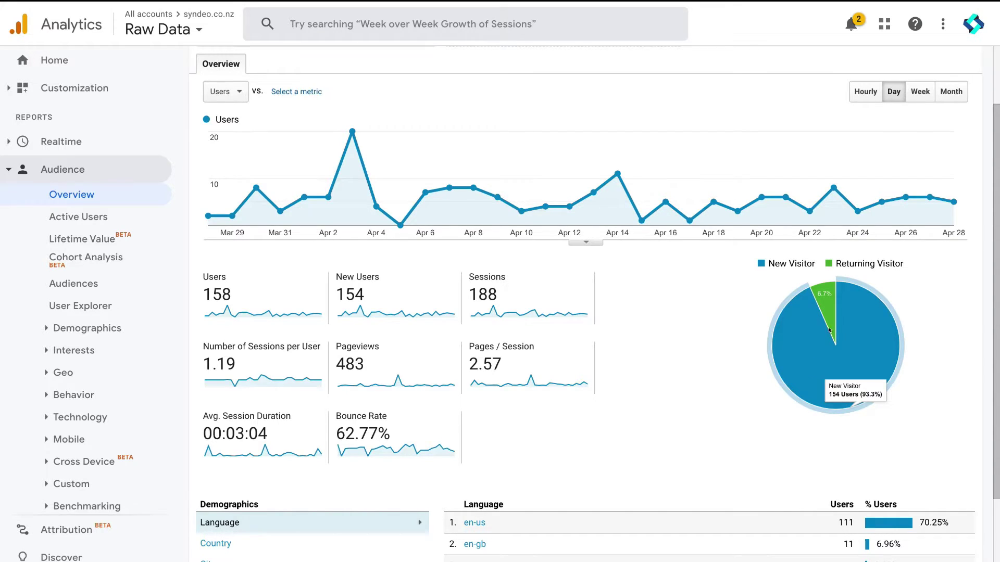
{"action": "mouse_move", "coordinate": [829, 315]}
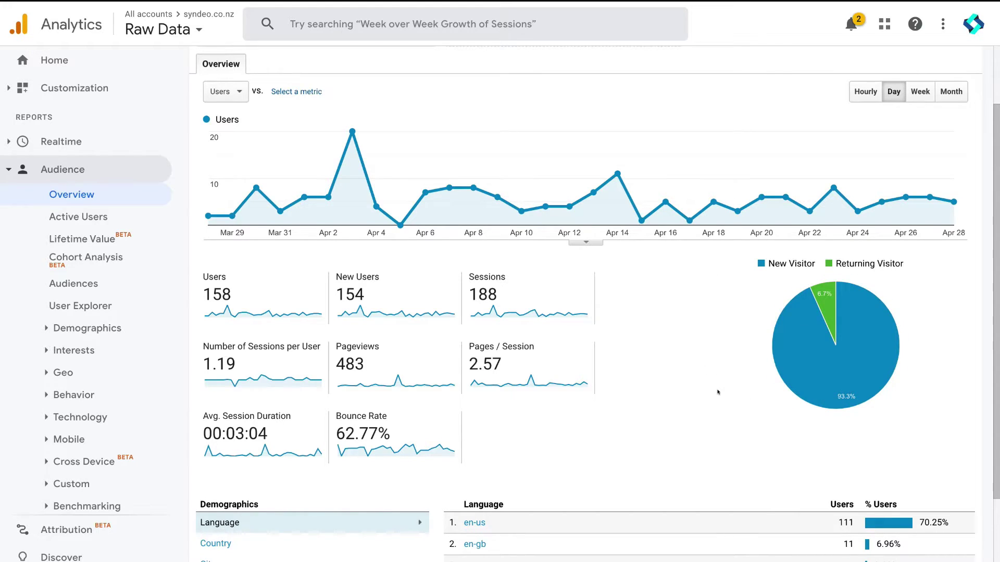
View the Demographics breakdown of users by country and by city.
{"action": "scroll", "coordinate": [717, 392], "scroll_direction": "down", "scroll_amount": 4}
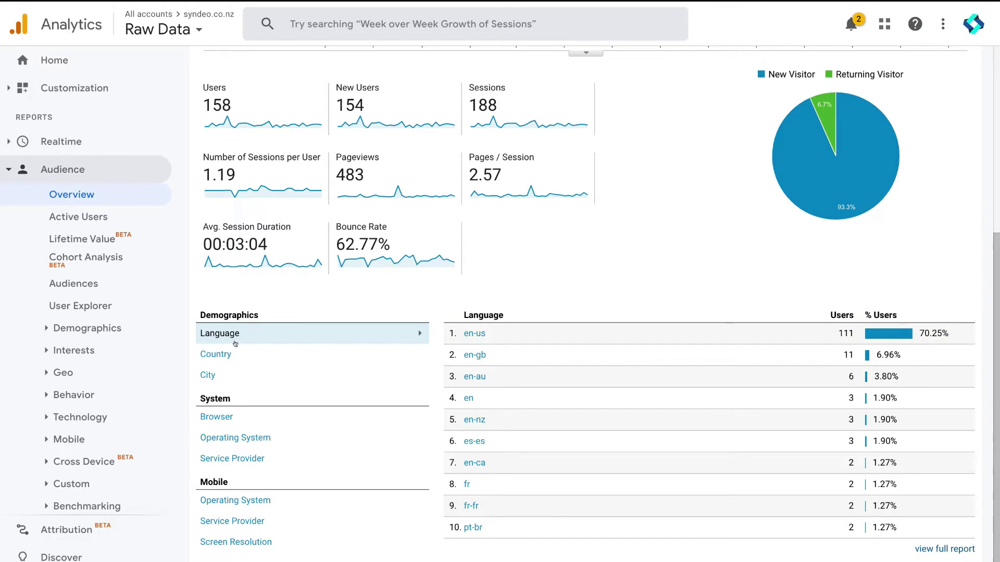
{"action": "left_click", "coordinate": [218, 354]}
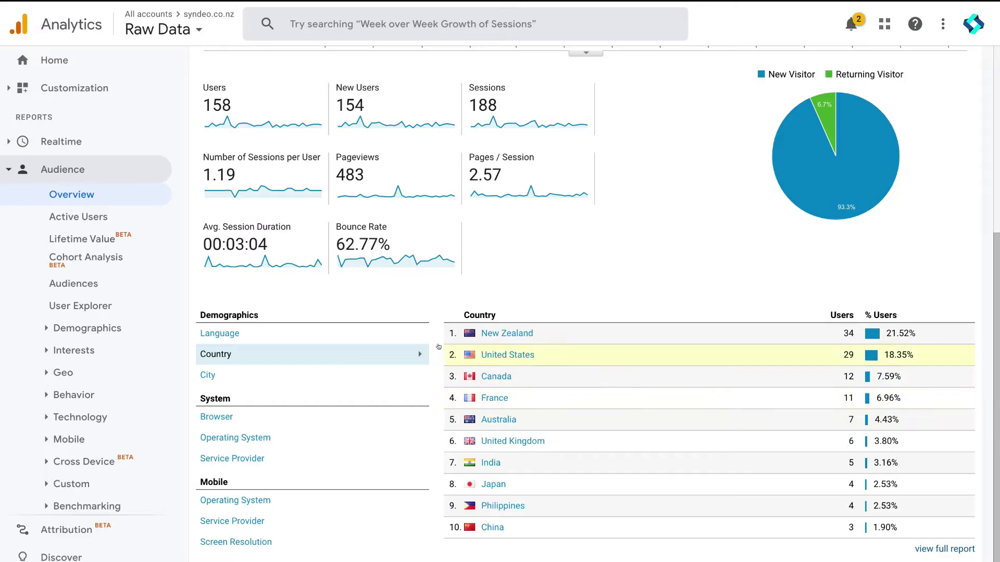
{"action": "left_click", "coordinate": [248, 376]}
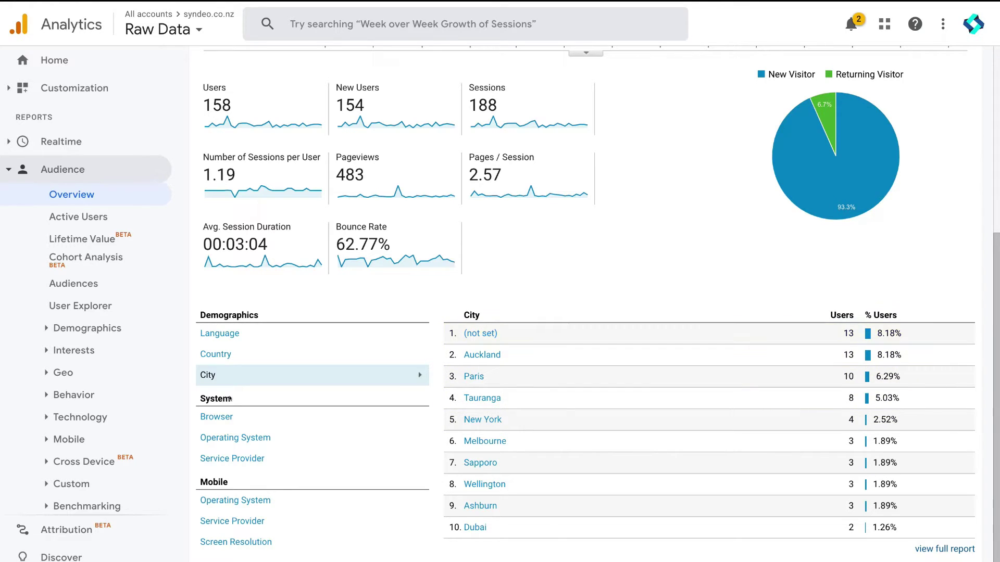
View the System breakdown of users by browser and operating system, and the Mobile breakdown by operating system.
{"action": "left_click", "coordinate": [210, 418]}
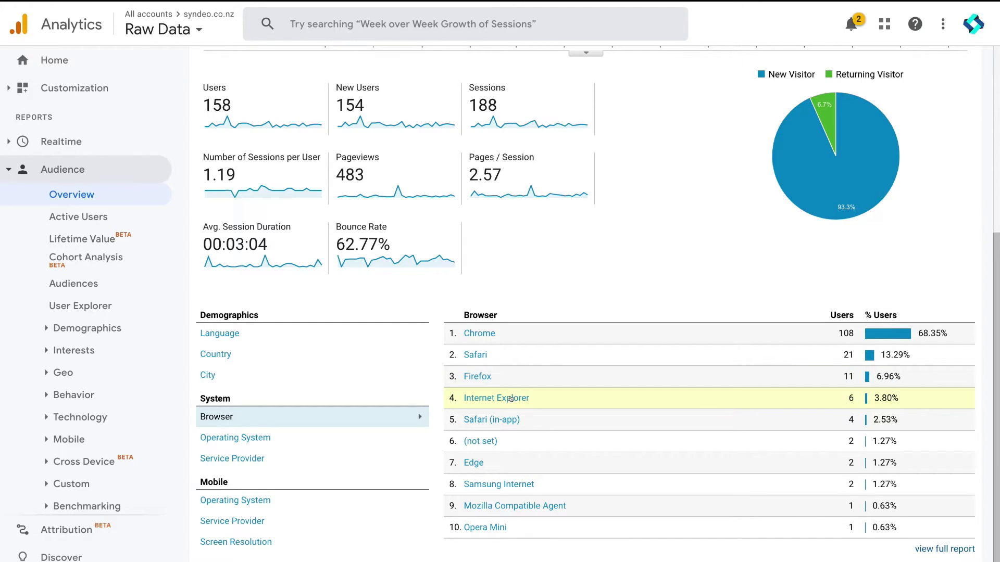
{"action": "left_click", "coordinate": [238, 439]}
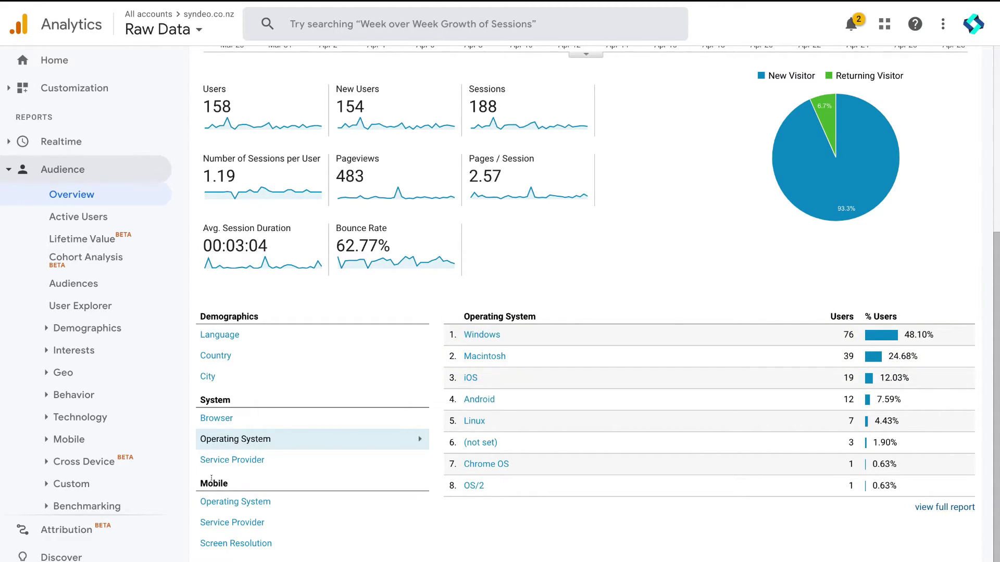
{"action": "left_click", "coordinate": [212, 500]}
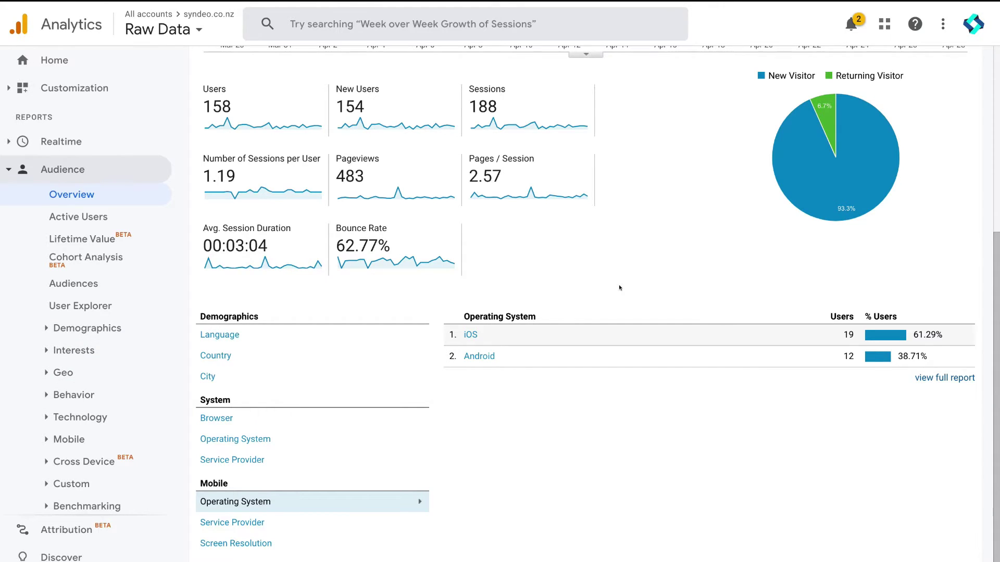
Compare the Audience Overview date range with the previous period, Feb 25, 2020 - Mar 27, 2020.
{"action": "scroll", "coordinate": [620, 288], "scroll_direction": "up", "scroll_amount": 5}
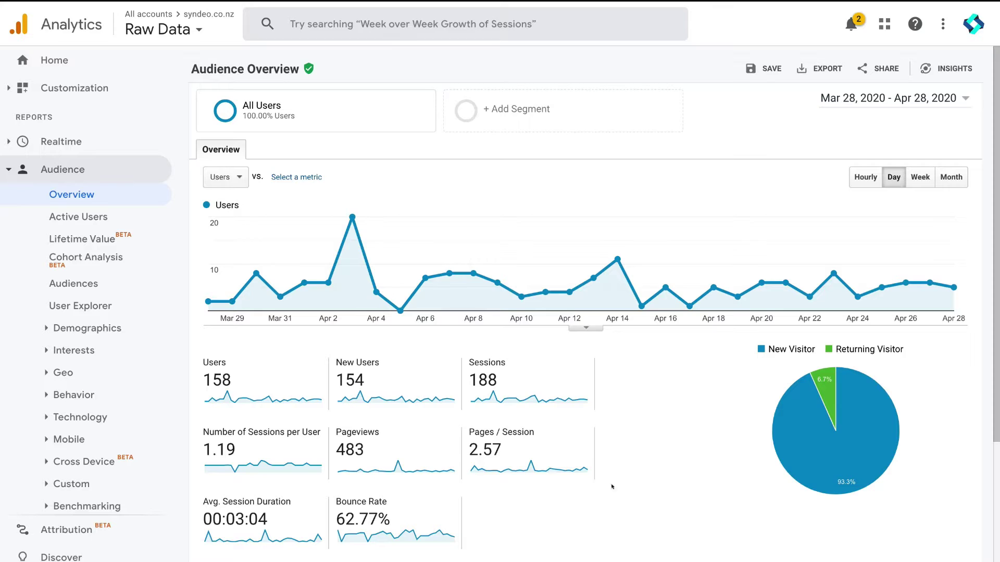
{"action": "left_click", "coordinate": [958, 97]}
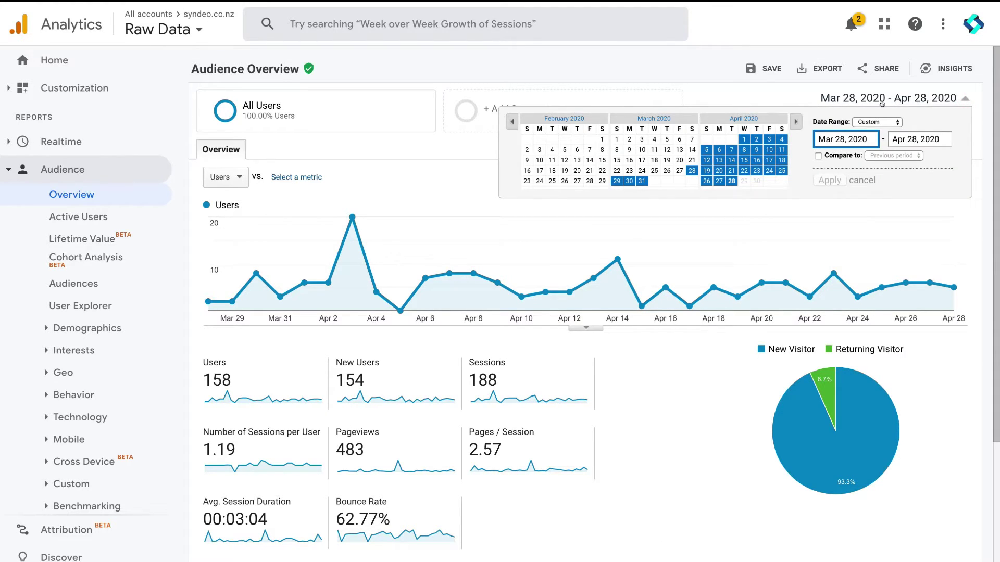
{"action": "left_click", "coordinate": [818, 156]}
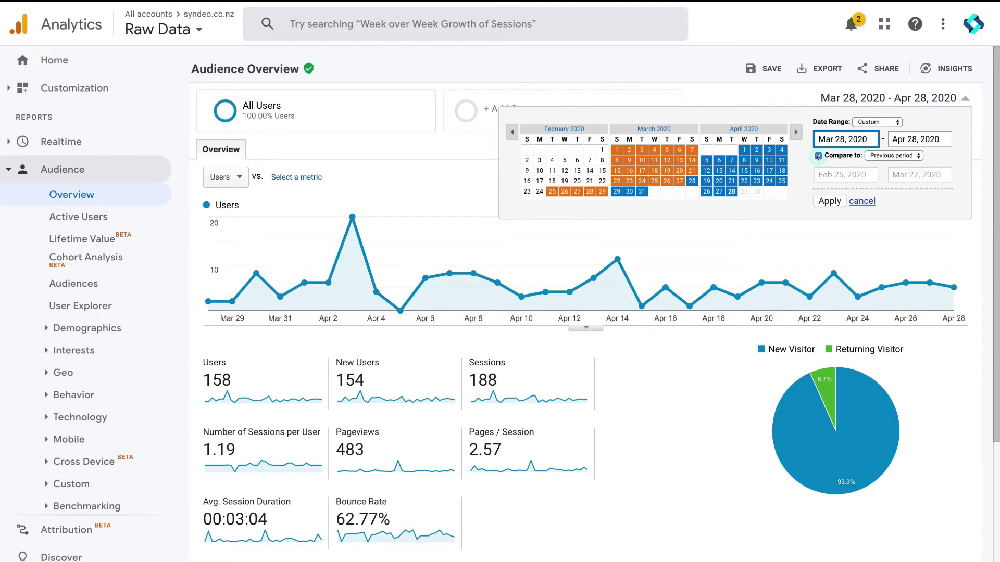
{"action": "left_click", "coordinate": [910, 155]}
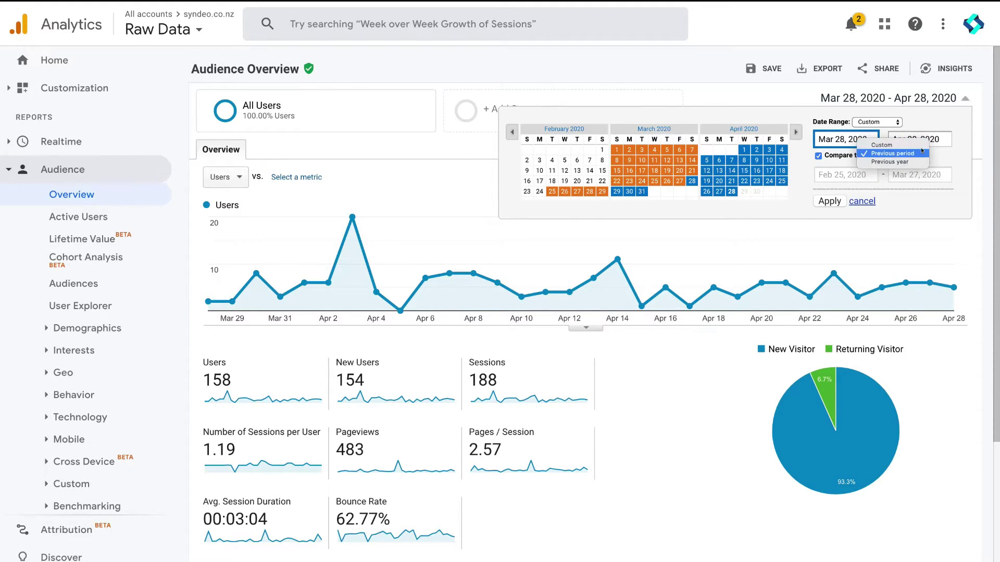
{"action": "left_click", "coordinate": [919, 154]}
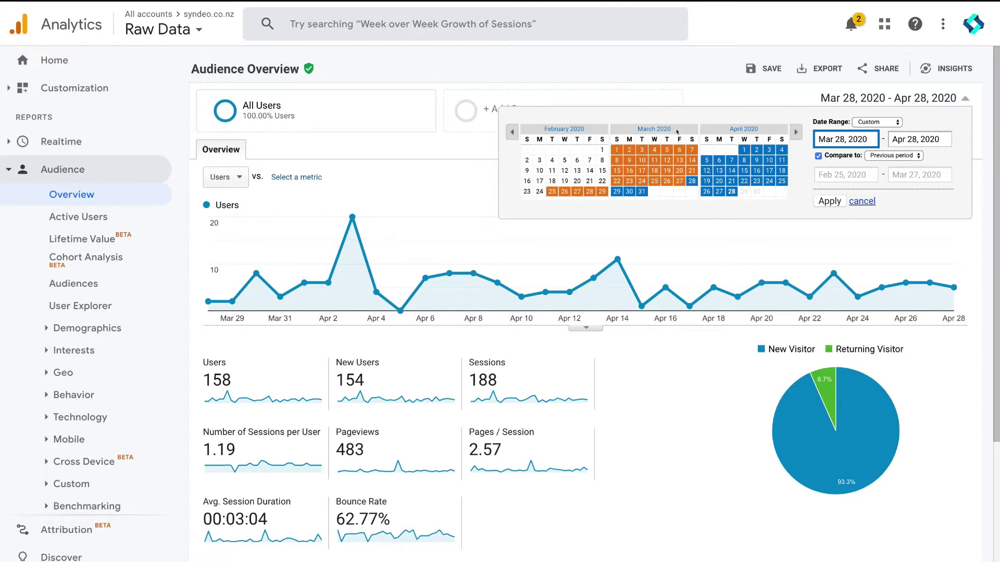
{"action": "left_click", "coordinate": [827, 201]}
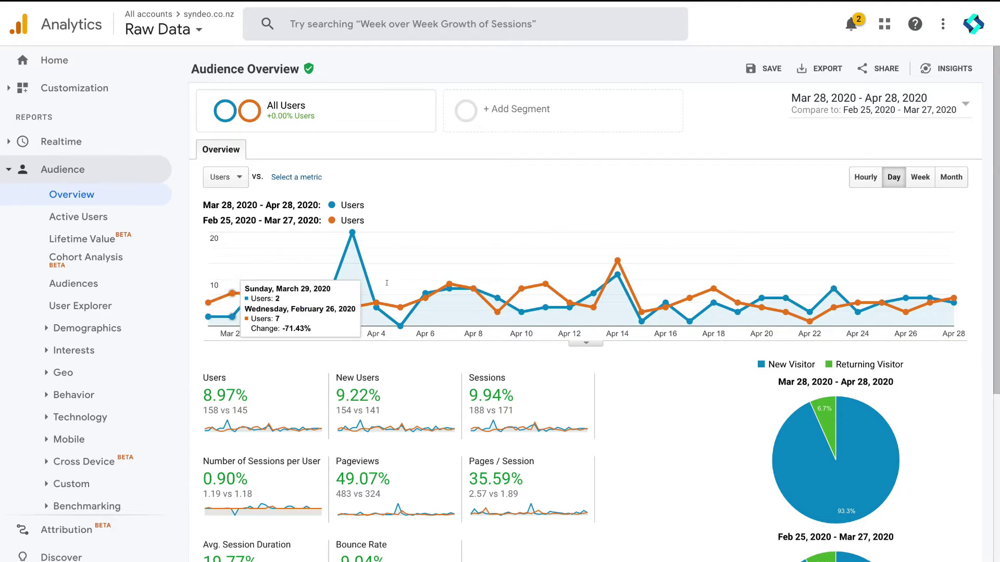
Review the period-over-period changes in the audience metrics and compare the two visitor pie charts.
{"action": "scroll", "coordinate": [387, 283], "scroll_direction": "down", "scroll_amount": 2}
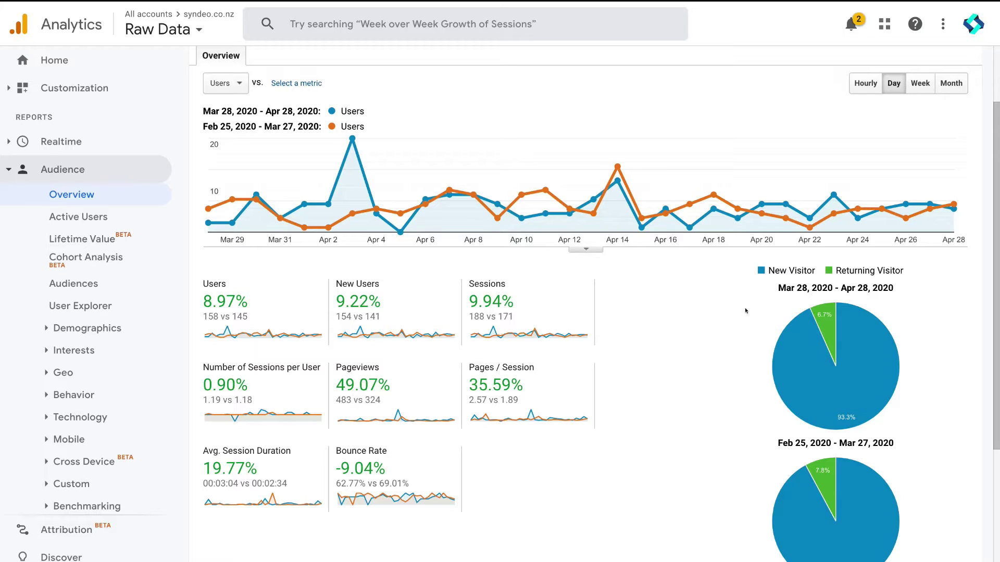
{"action": "scroll", "coordinate": [745, 311], "scroll_direction": "down", "scroll_amount": 1}
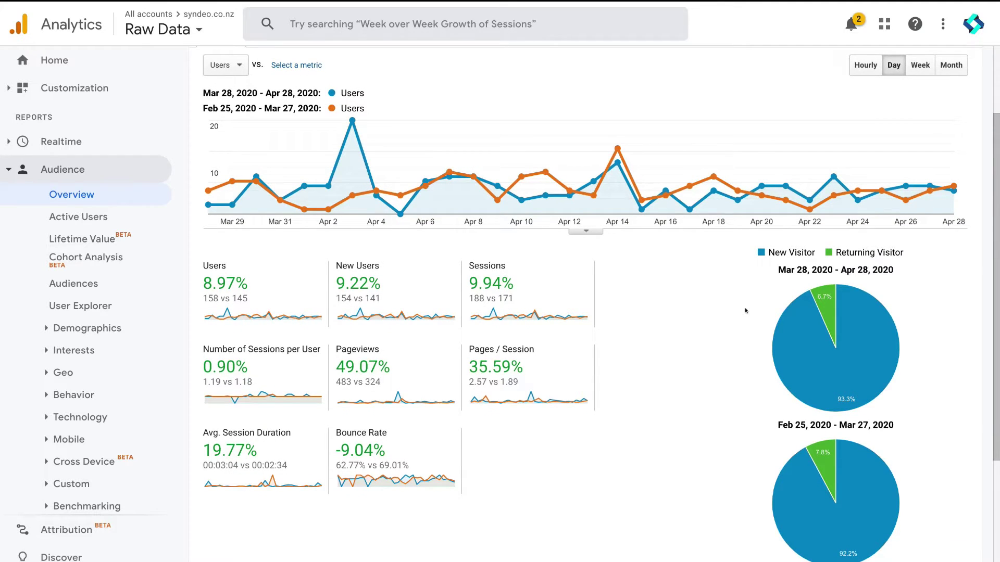
{"action": "scroll", "coordinate": [745, 311], "scroll_direction": "down", "scroll_amount": 1}
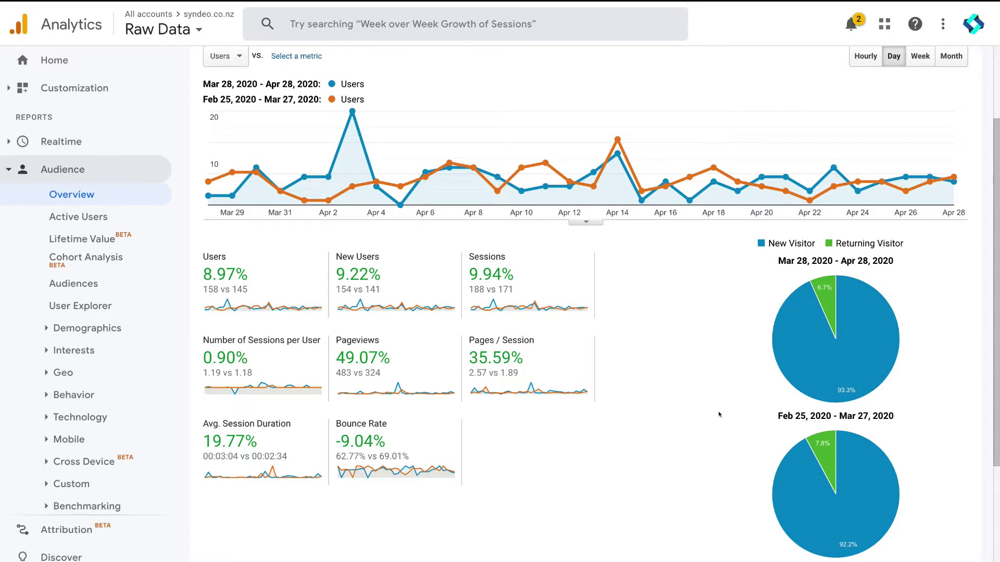
{"action": "scroll", "coordinate": [719, 414], "scroll_direction": "up", "scroll_amount": 3}
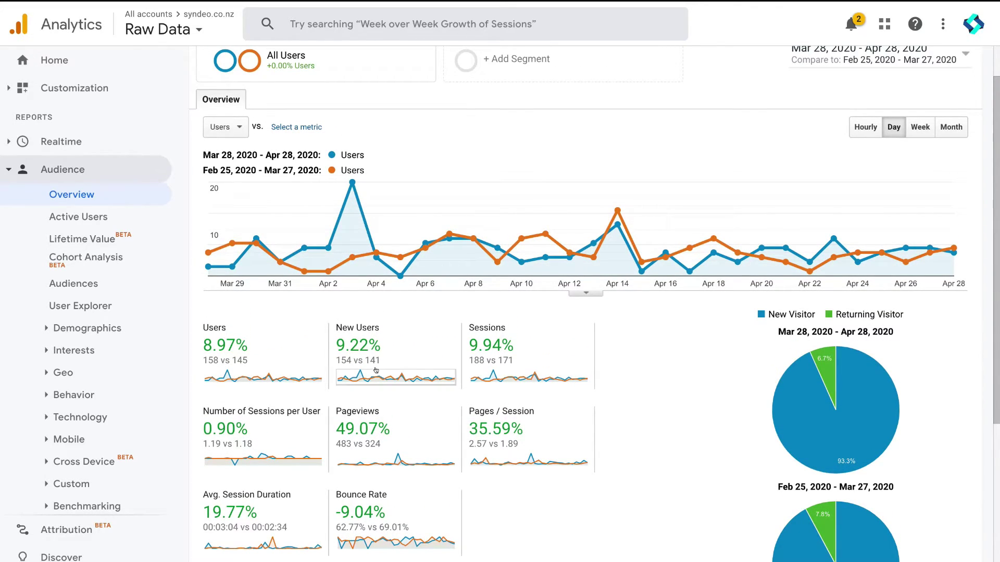
Open the Acquisition Overview report.
{"action": "scroll", "coordinate": [75, 260], "scroll_direction": "down", "scroll_amount": 2}
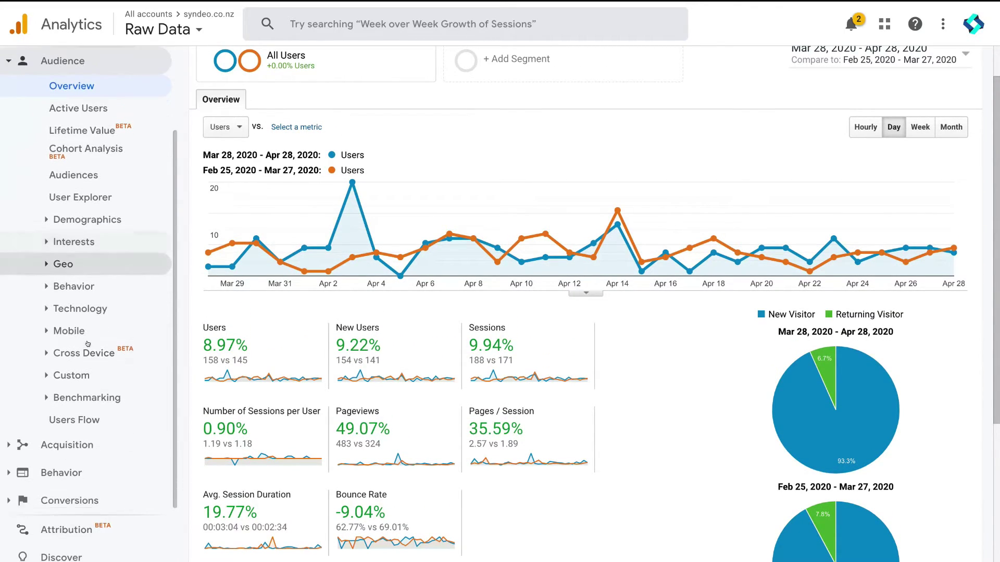
{"action": "left_click", "coordinate": [68, 445]}
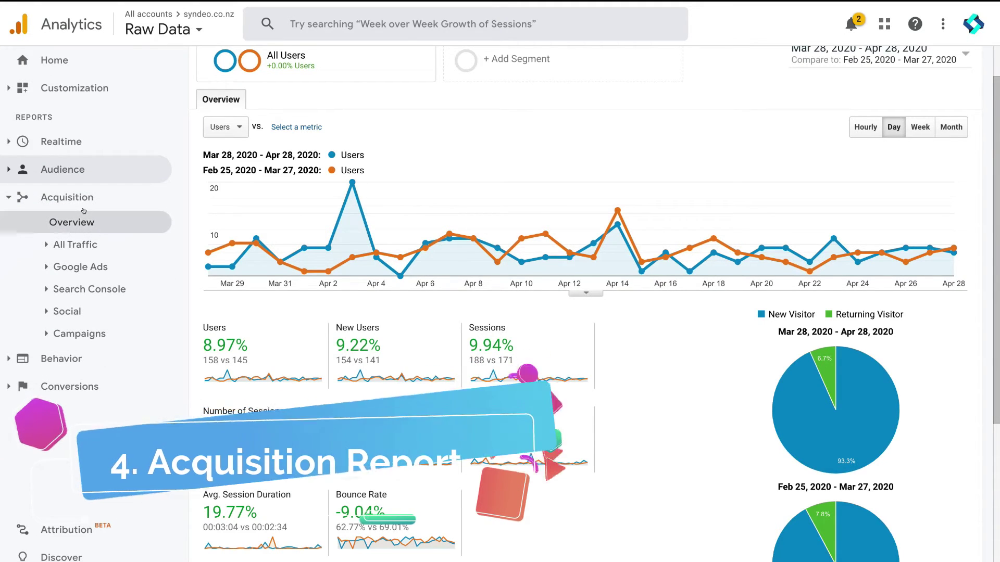
{"action": "left_click", "coordinate": [70, 221]}
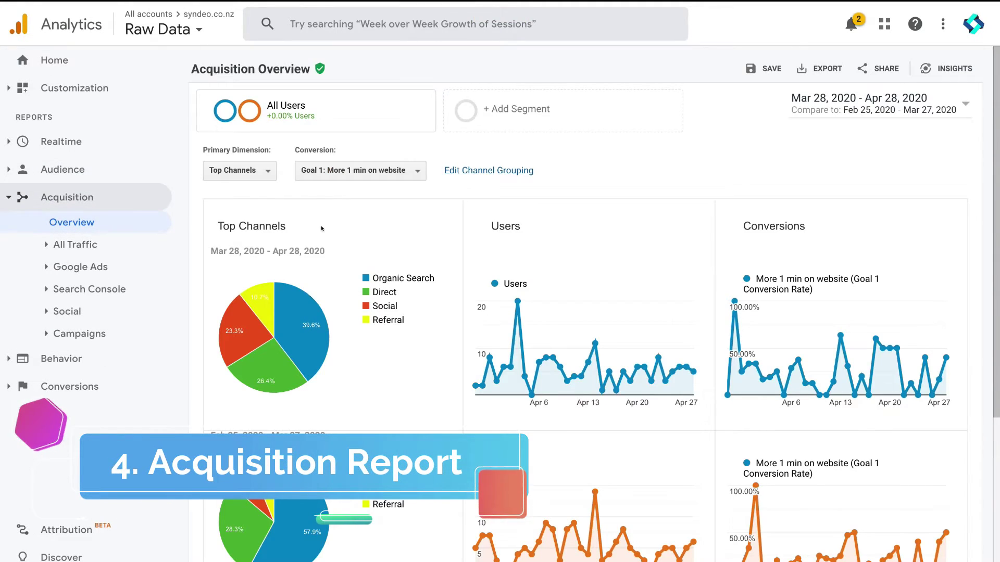
Turn off the date comparison in Acquisition Overview, keeping Mar 28, 2020 - Apr 28, 2020 as the range.
{"action": "left_click", "coordinate": [939, 103]}
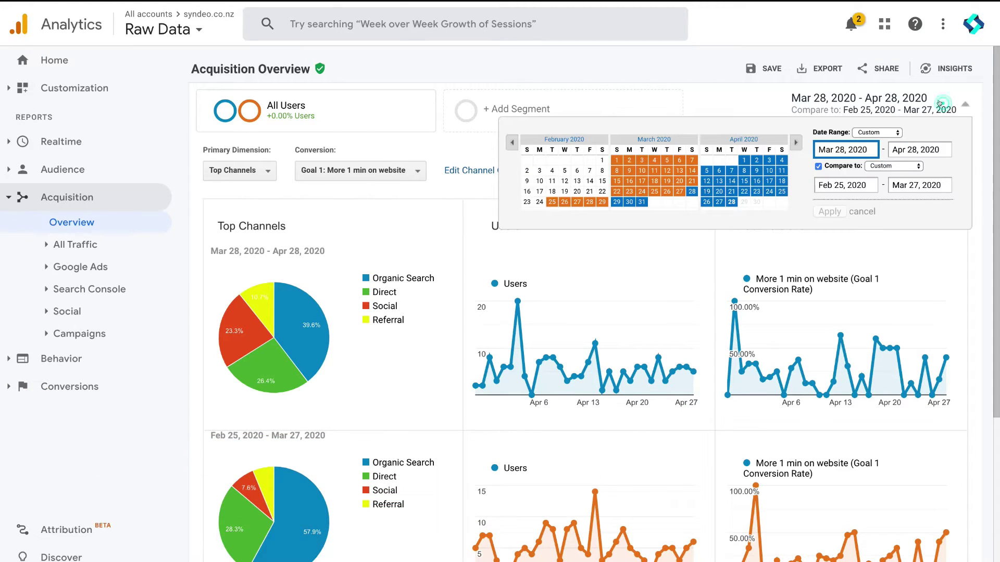
{"action": "left_click", "coordinate": [818, 166]}
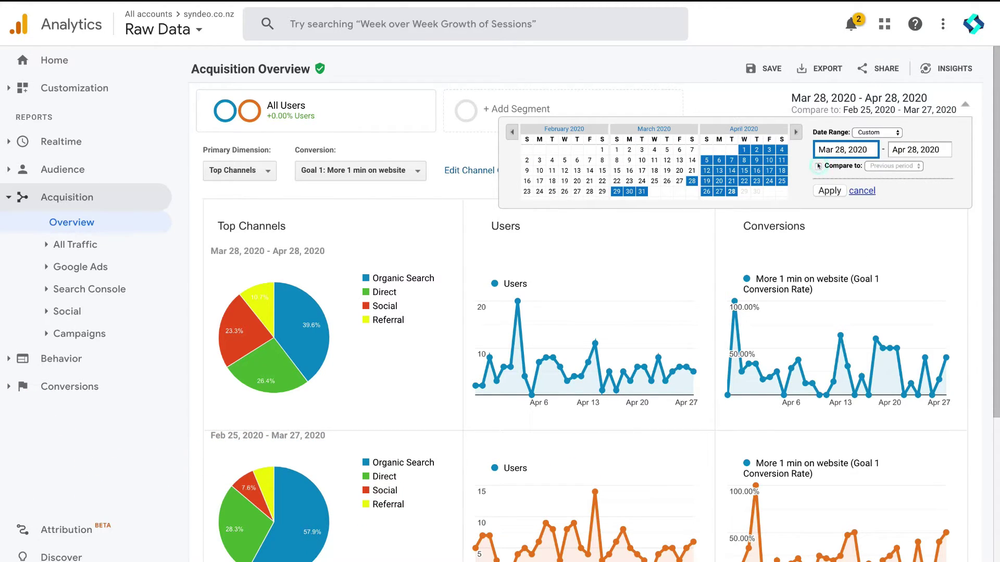
{"action": "left_click", "coordinate": [834, 191]}
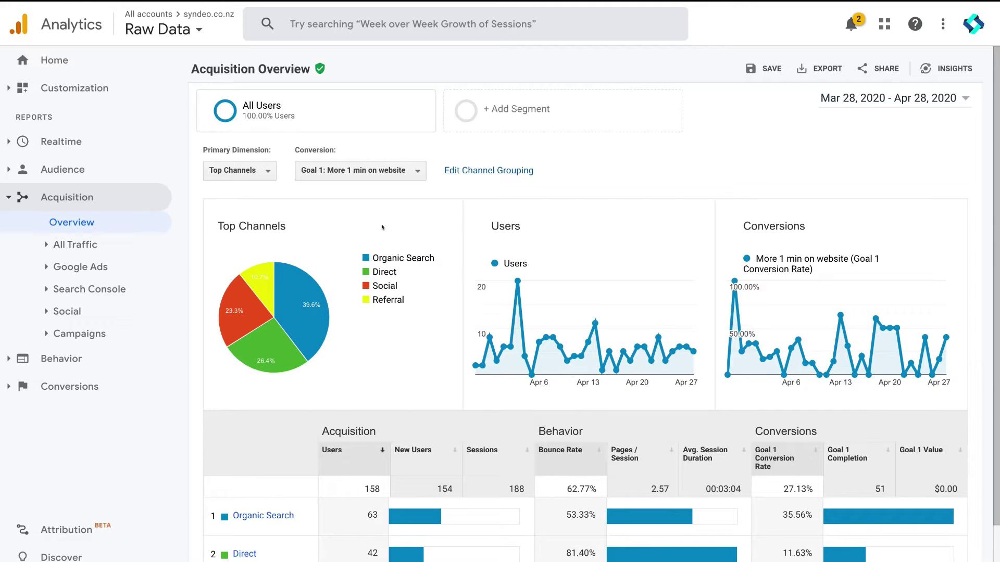
Examine the top channels pie chart and channel table, switching the acquisition metric to New Users and finally Sessions.
{"action": "mouse_move", "coordinate": [304, 298]}
{"action": "scroll", "coordinate": [437, 358], "scroll_direction": "down", "scroll_amount": 3}
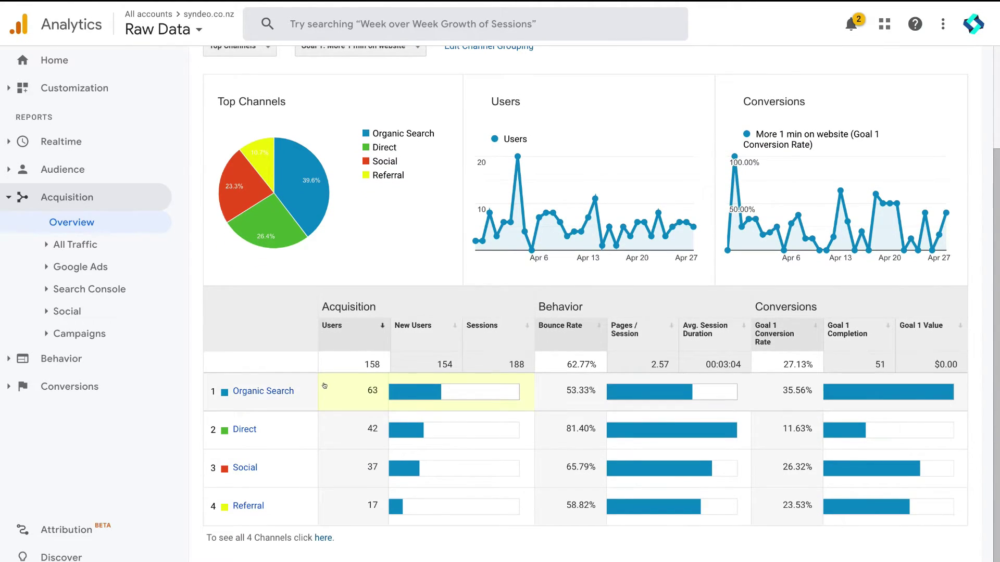
{"action": "left_click", "coordinate": [426, 330]}
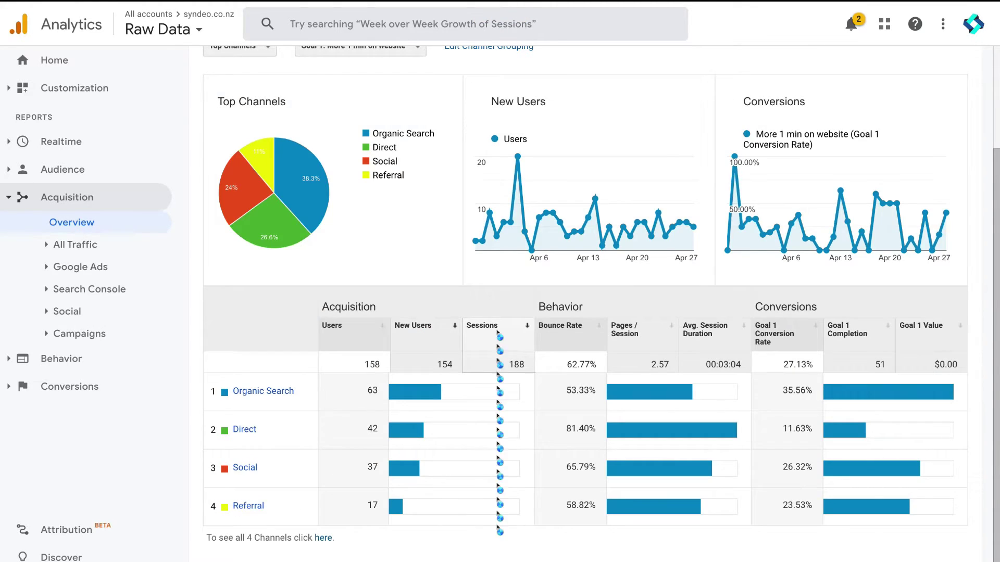
{"action": "left_click", "coordinate": [495, 332]}
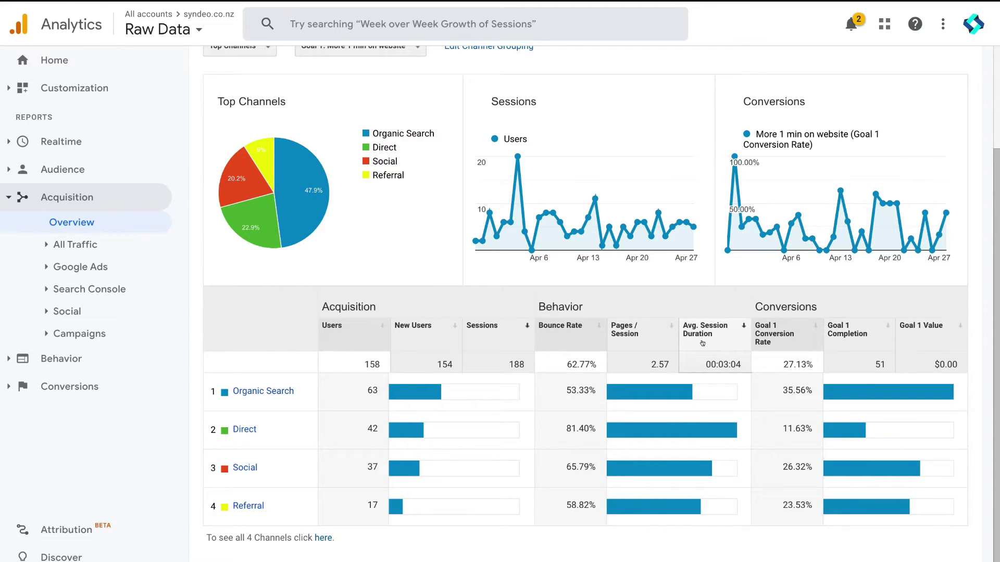
Compare the Acquisition Overview charts with the behavior and conversion figures for each channel, down to Referral.
{"action": "scroll", "coordinate": [703, 342], "scroll_direction": "up", "scroll_amount": 2}
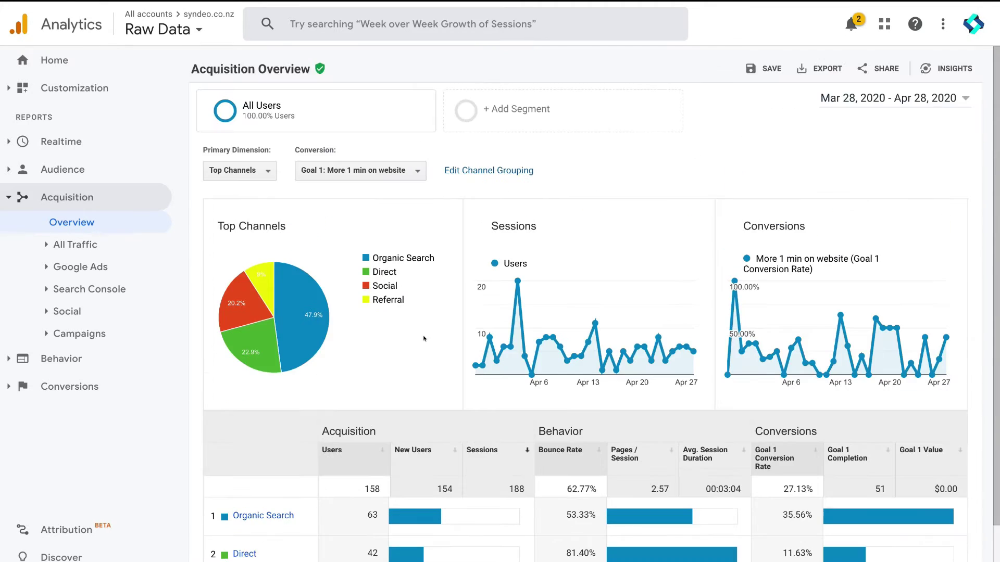
{"action": "scroll", "coordinate": [276, 468], "scroll_direction": "down", "scroll_amount": 2}
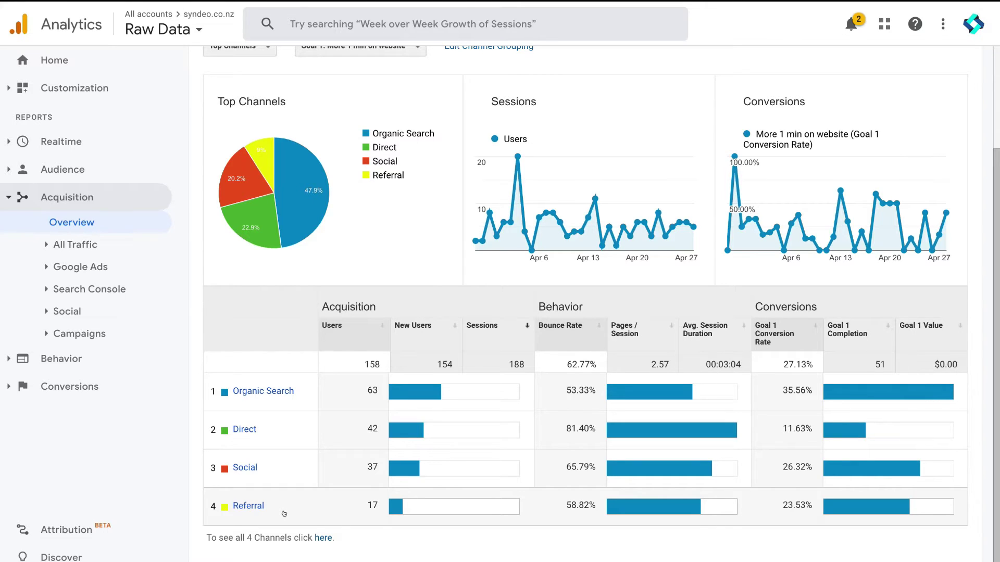
{"action": "scroll", "coordinate": [318, 417], "scroll_direction": "up", "scroll_amount": 3}
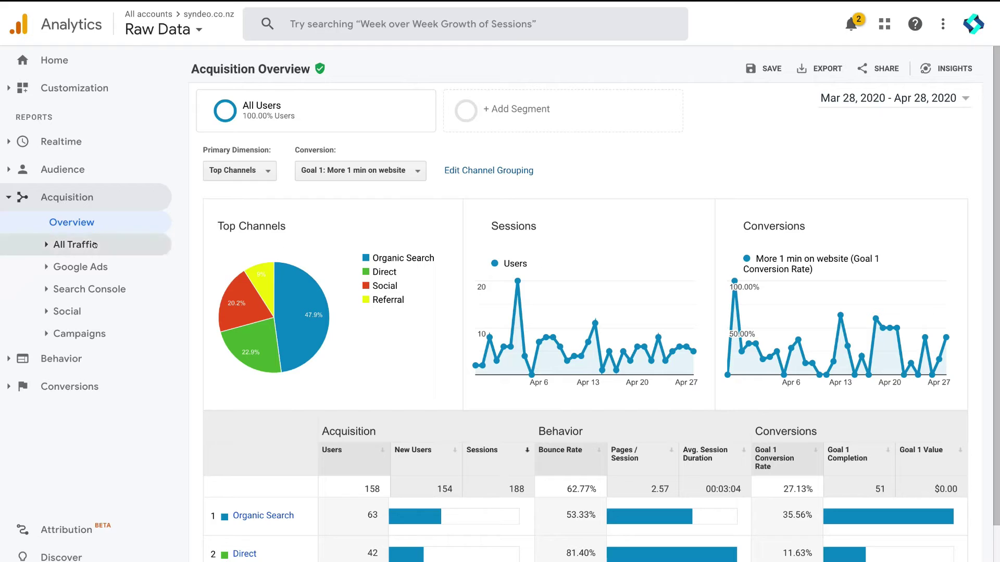
Open the Behavior Overview report and review its pageview metrics and the list of most viewed pages.
{"action": "left_click", "coordinate": [71, 358]}
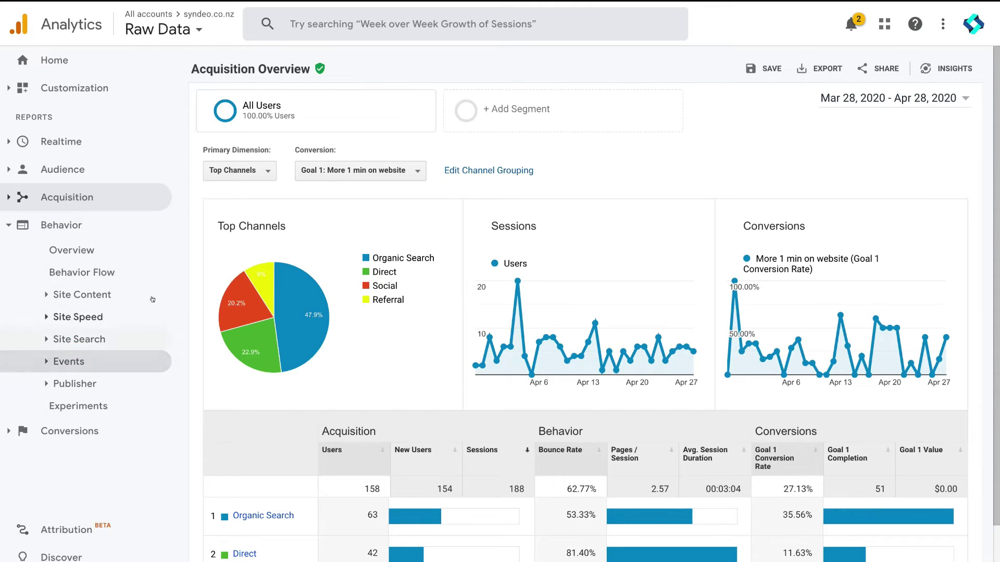
{"action": "left_click", "coordinate": [77, 247]}
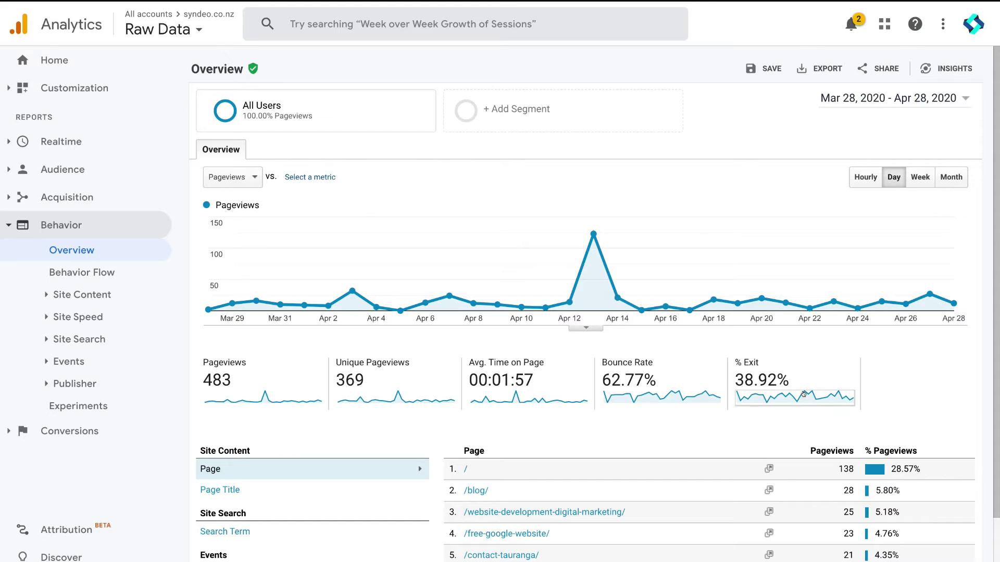
{"action": "scroll", "coordinate": [708, 439], "scroll_direction": "down", "scroll_amount": 3}
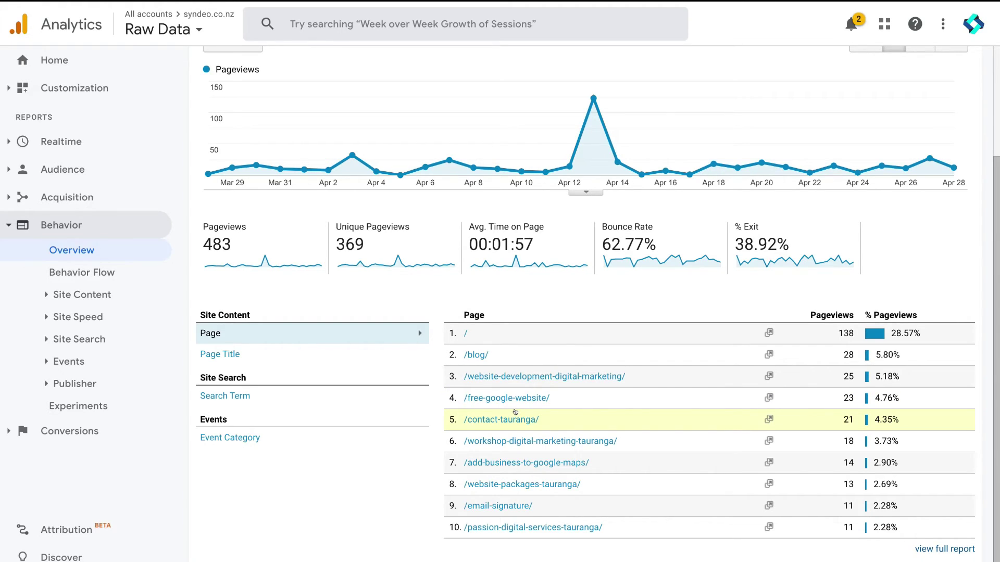
Check the date range settings of the Behavior Overview report without changing them, and return to the list of most viewed pages.
{"action": "scroll", "coordinate": [515, 412], "scroll_direction": "up", "scroll_amount": 3}
{"action": "left_click", "coordinate": [959, 96]}
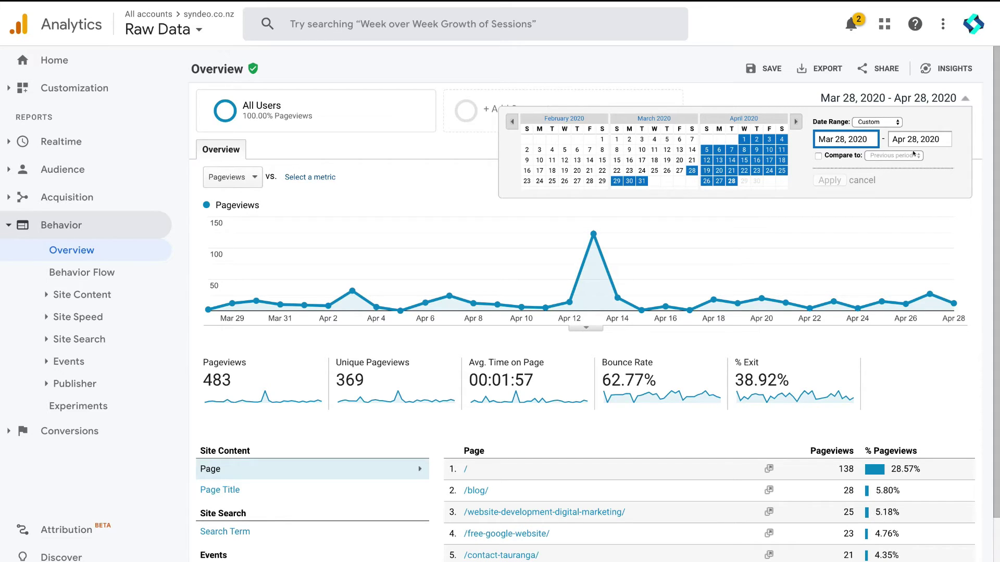
{"action": "left_click", "coordinate": [448, 181]}
{"action": "scroll", "coordinate": [448, 181], "scroll_direction": "down", "scroll_amount": 3}
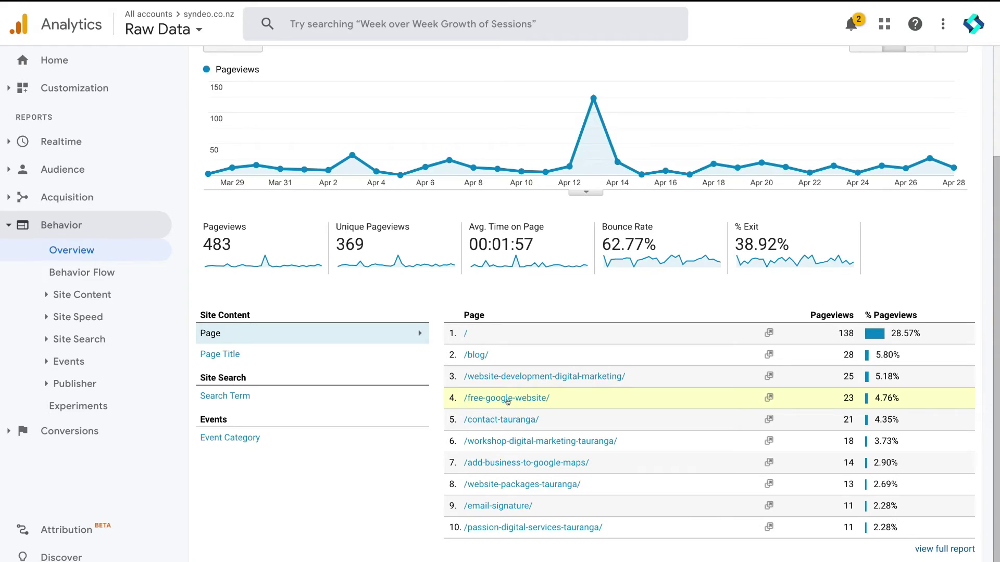
Examine the detailed pageview report for the homepage "/" and return to the Behavior Overview report.
{"action": "left_click", "coordinate": [491, 333]}
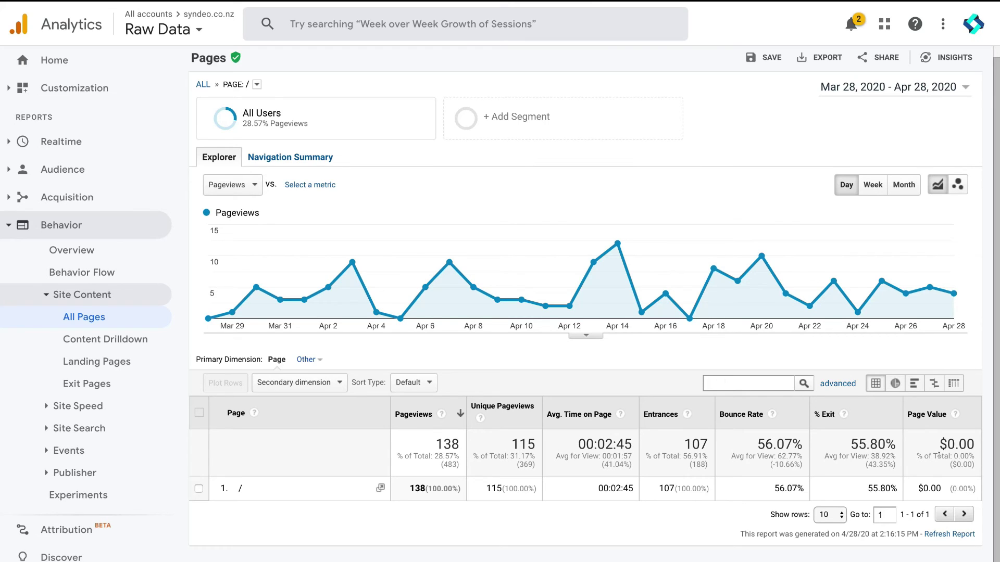
{"action": "scroll", "coordinate": [620, 271], "scroll_direction": "up", "scroll_amount": 1}
{"action": "left_click", "coordinate": [109, 229]}
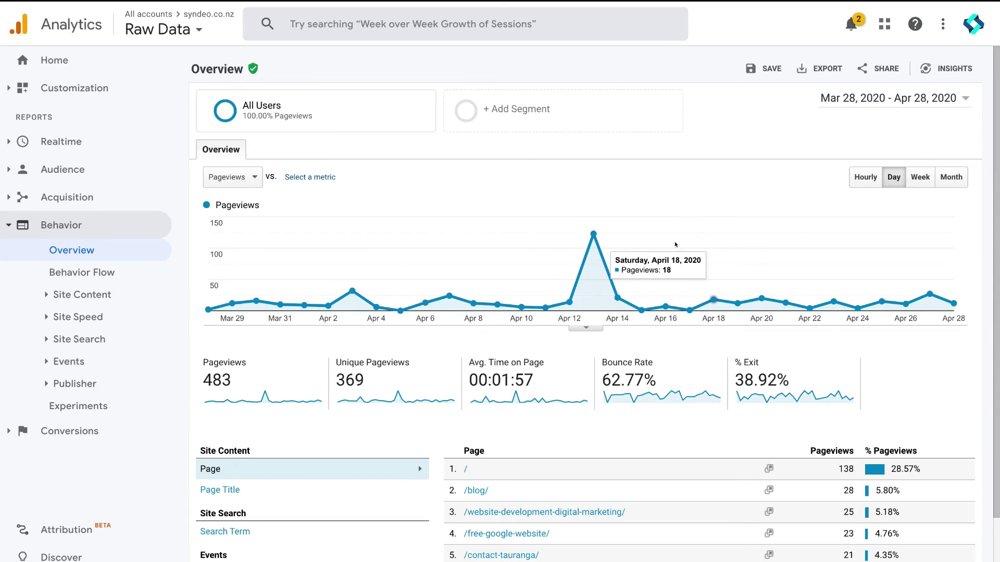
Return to the Analytics home page and review its summary cards for active users, visit times, countries, devices, pages and goals.
{"action": "left_click", "coordinate": [92, 62]}
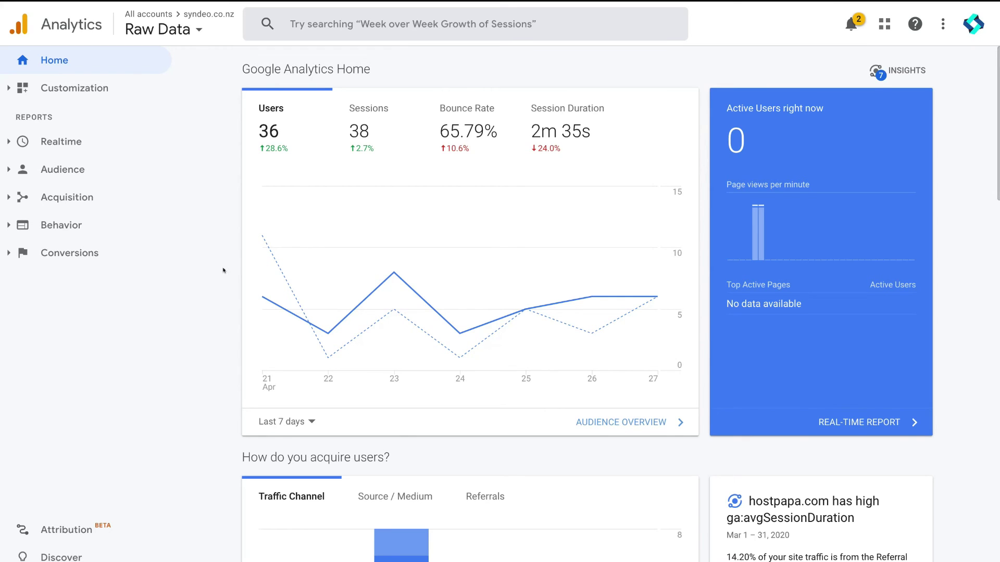
{"action": "scroll", "coordinate": [223, 270], "scroll_direction": "down", "scroll_amount": 15}
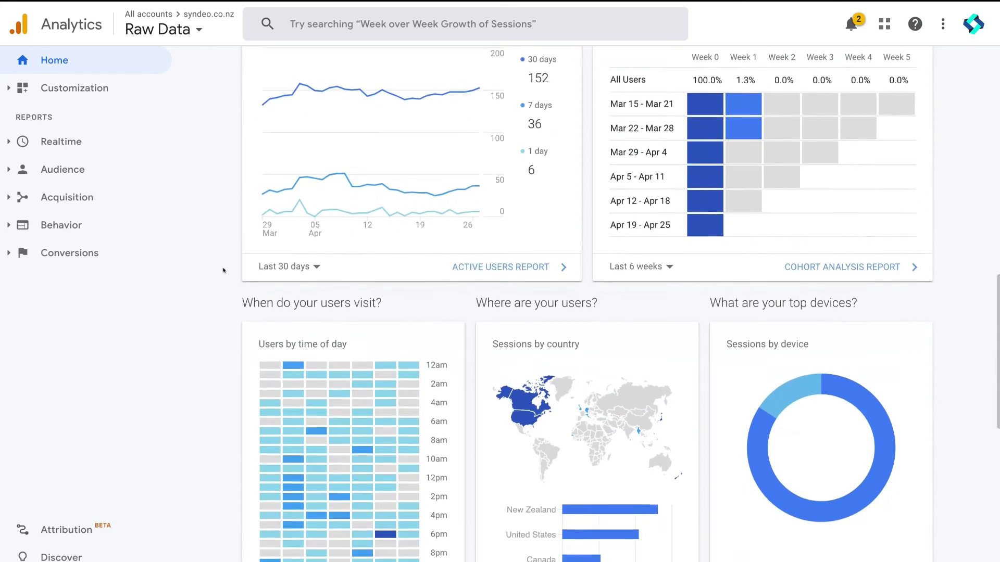
{"action": "scroll", "coordinate": [223, 271], "scroll_direction": "down", "scroll_amount": 6}
{"action": "scroll", "coordinate": [223, 270], "scroll_direction": "down", "scroll_amount": 3}
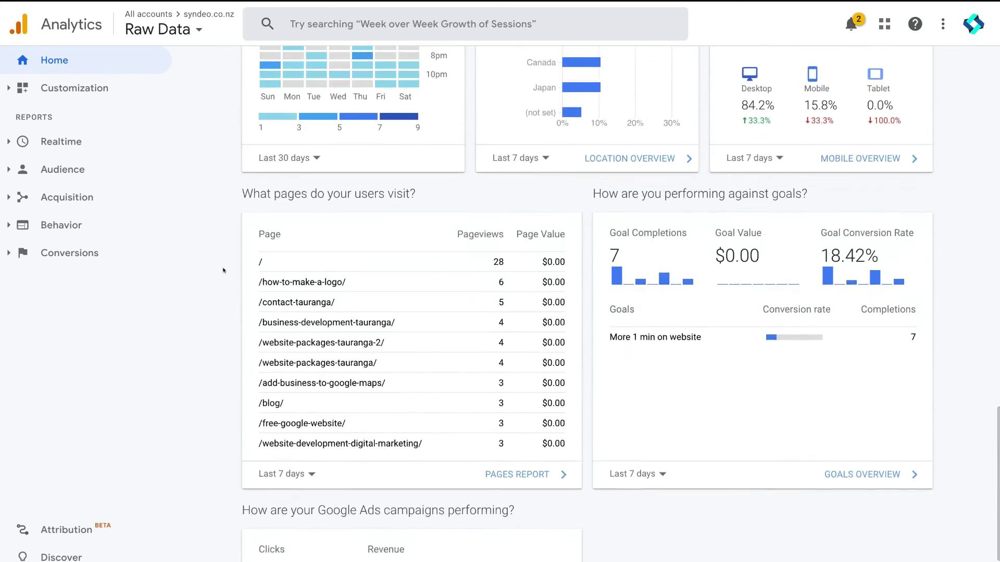
{"action": "scroll", "coordinate": [223, 270], "scroll_direction": "up", "scroll_amount": 20}
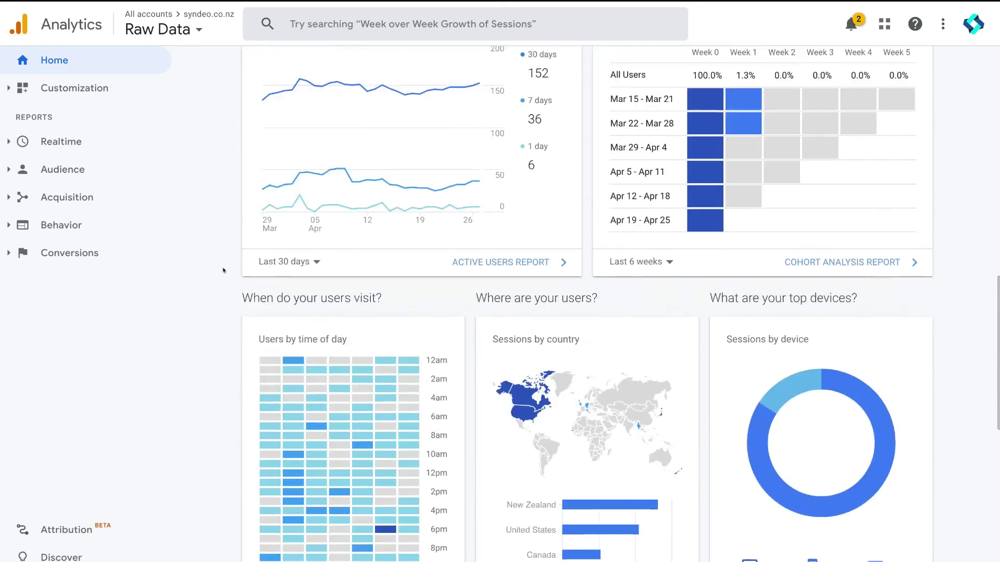